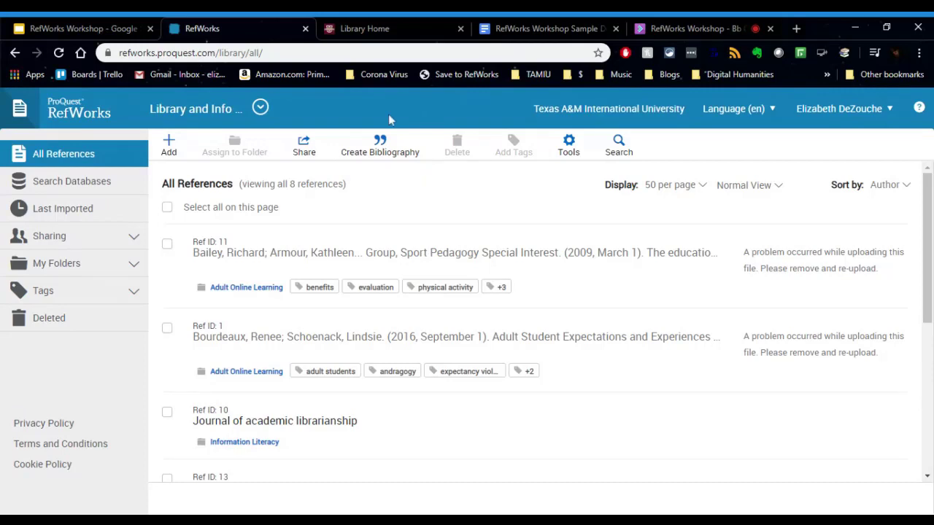
Glance at recently viewed projects and expand My Folders to show Adult Online Learning and Information Literacy
click(261, 109)
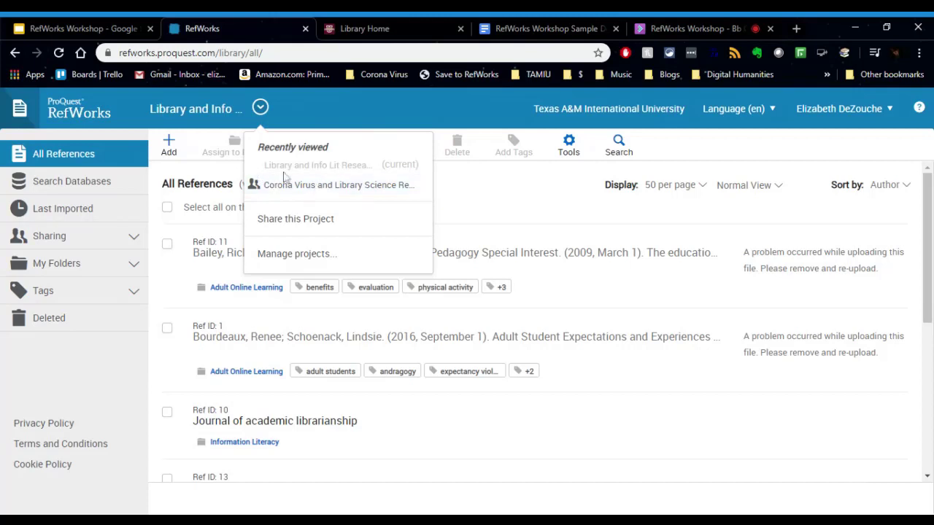
click(134, 269)
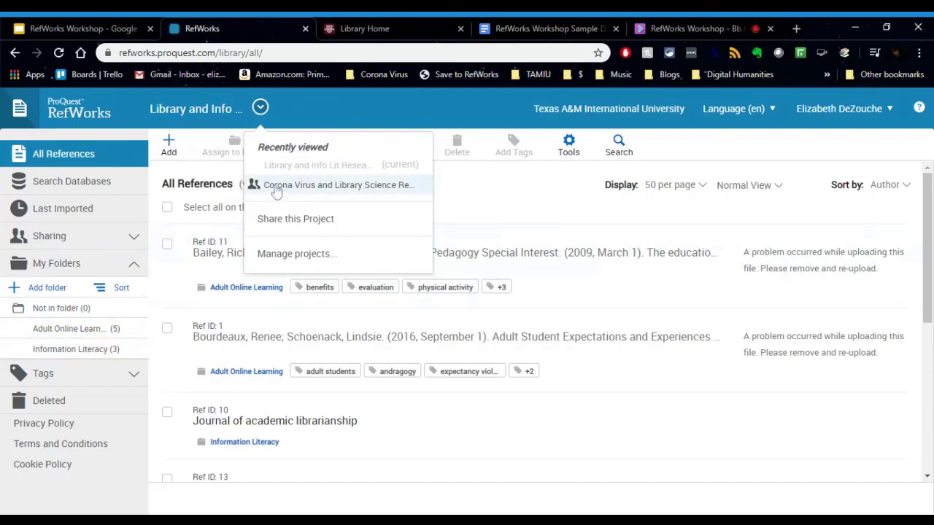
click(259, 111)
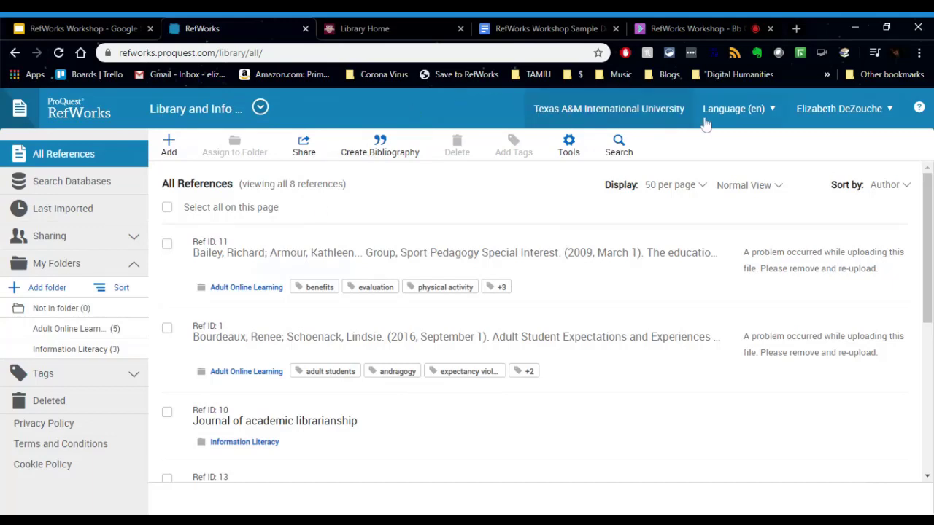
click(771, 115)
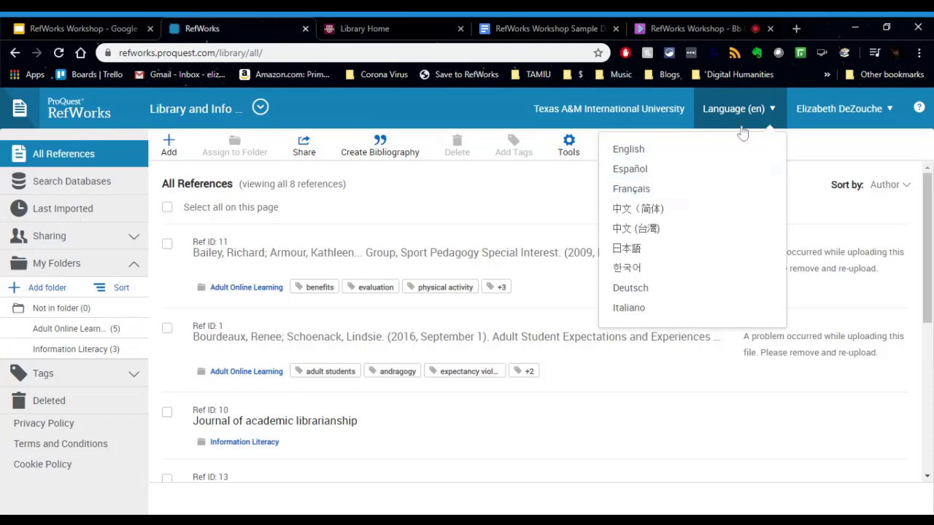
click(768, 109)
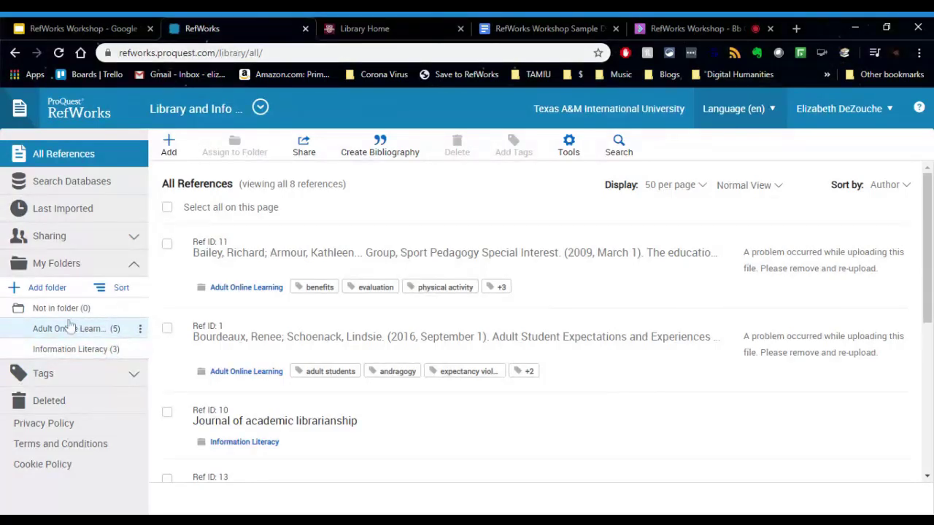
Show the Last Imported references and expand the Sharing section in the sidebar
click(77, 214)
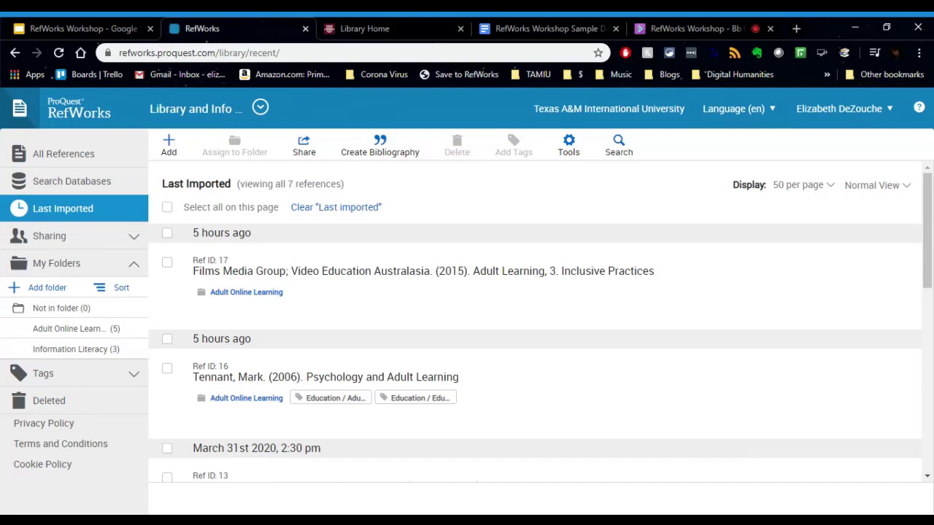
click(62, 210)
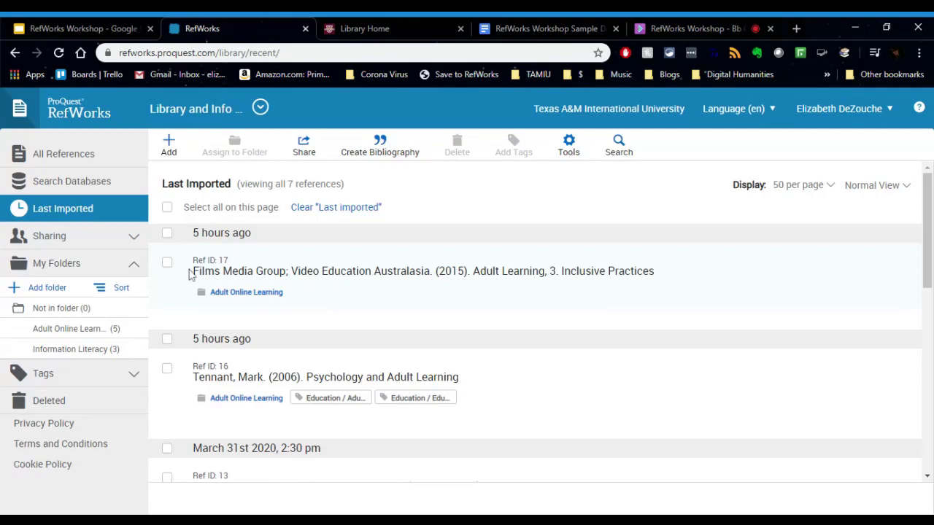
click(127, 241)
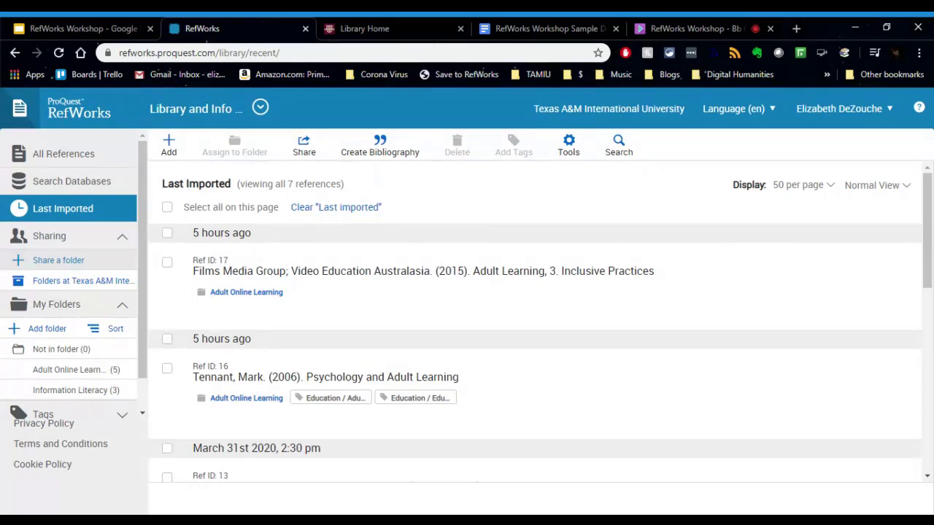
Start sharing a folder and choose Adult Online Learning (5) as the folder
click(62, 263)
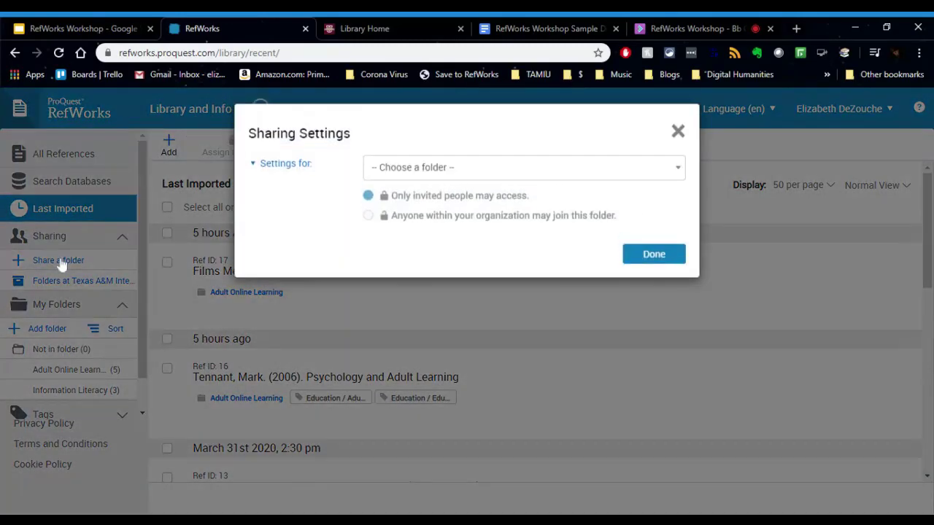
click(428, 171)
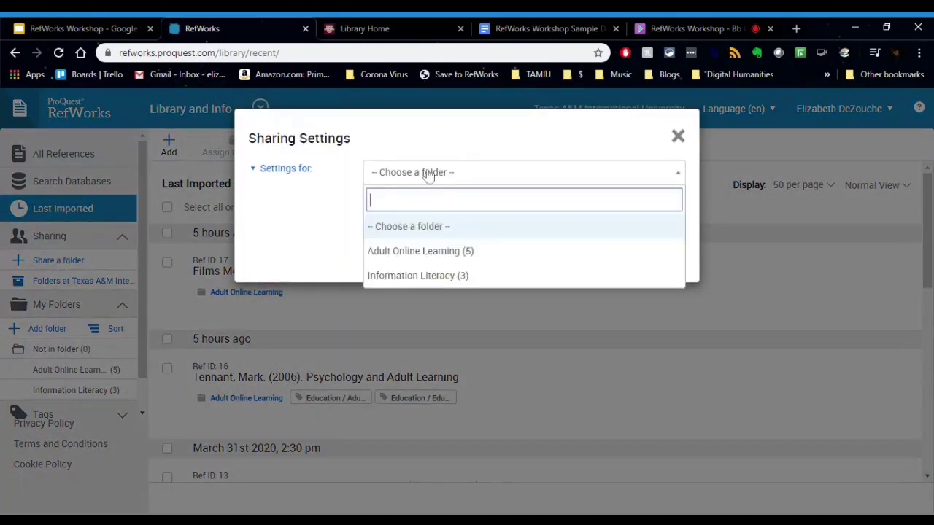
click(462, 252)
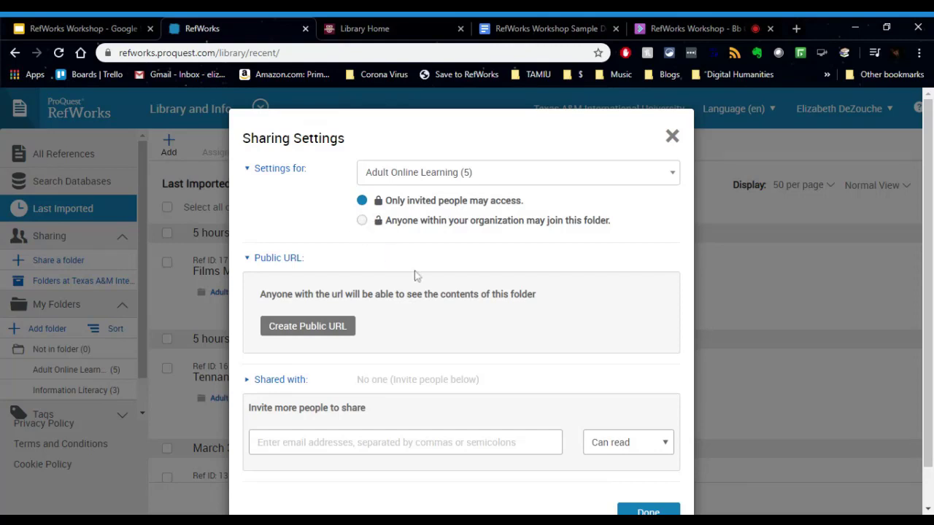
scroll(414, 276, down, 1)
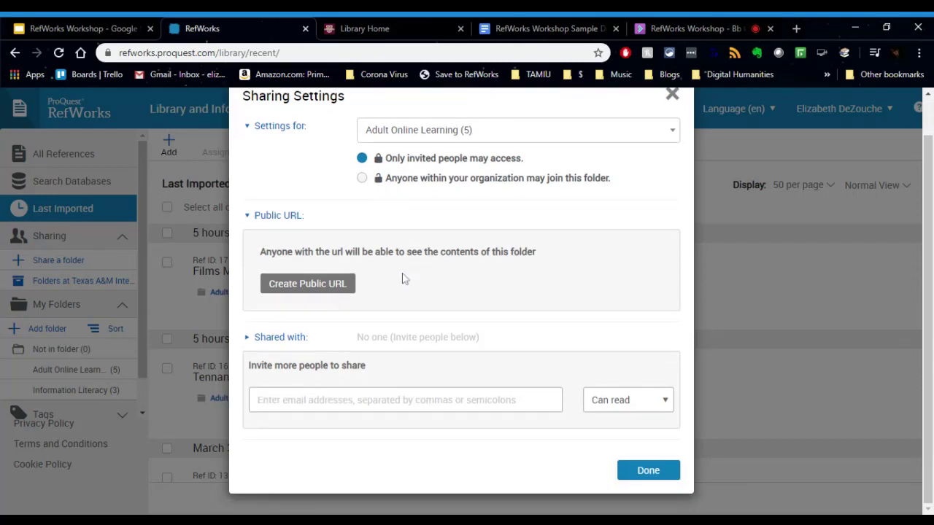
click(333, 290)
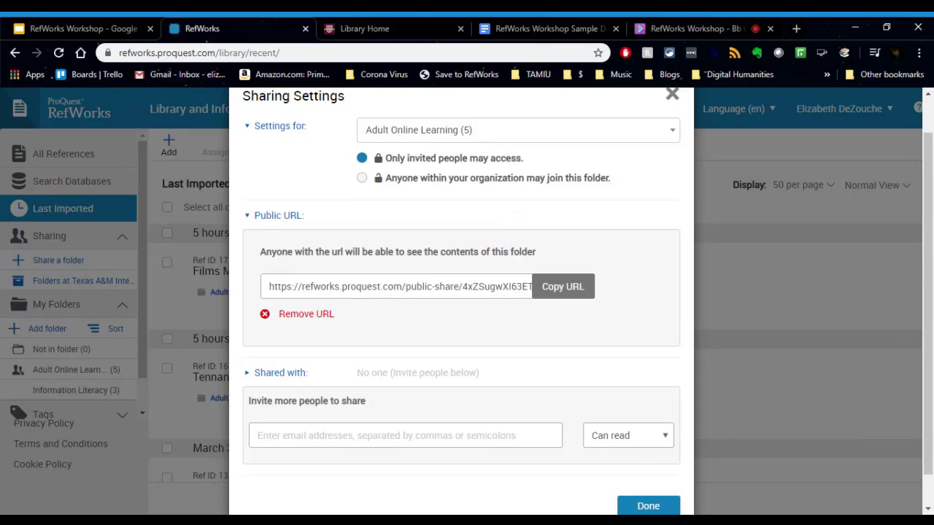
click(563, 287)
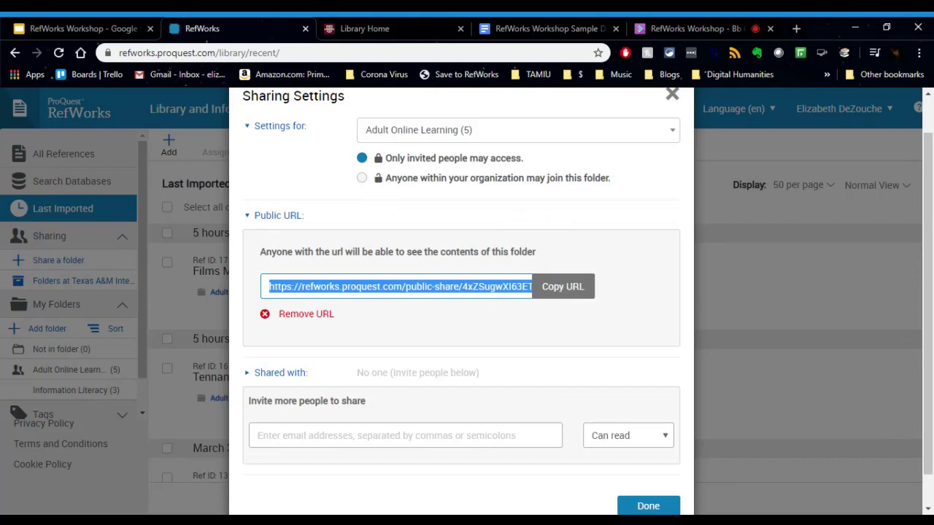
click(325, 316)
click(333, 291)
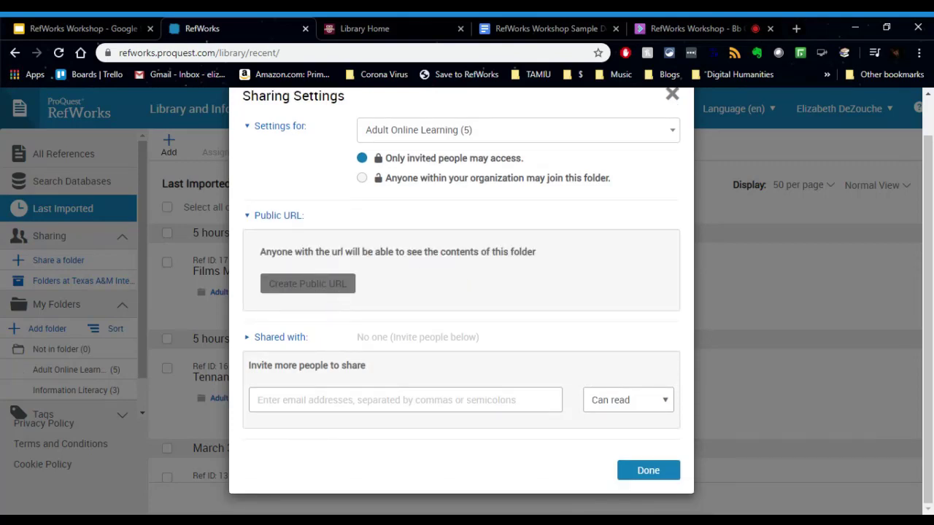
Leave the invite e-mail field empty and close Sharing Settings with Done
click(375, 401)
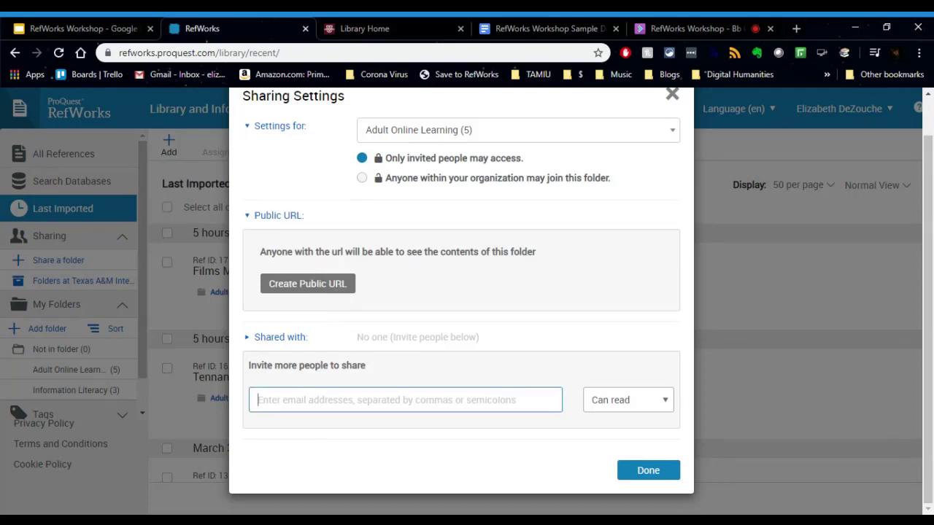
click(481, 372)
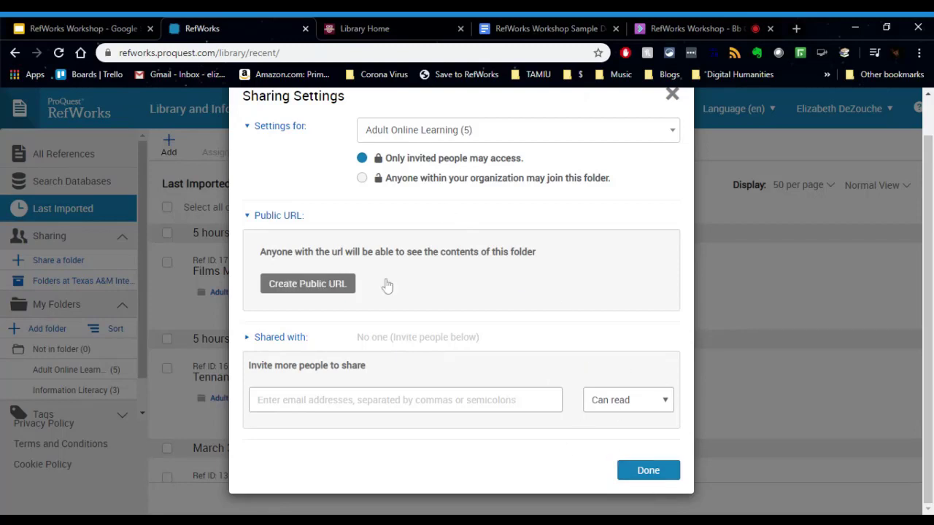
click(641, 469)
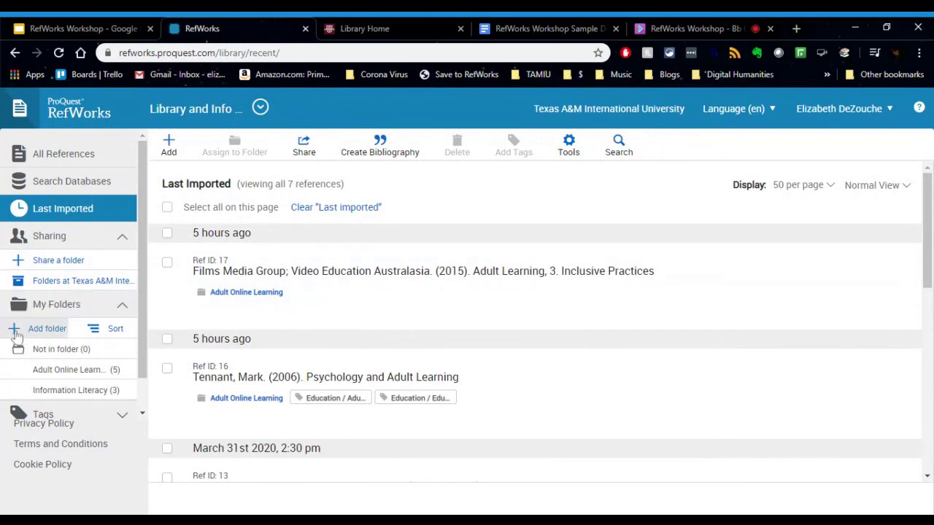
Browse the Adult Online Learning and Information Literacy folders and the tag list, then return to Last Imported
click(56, 372)
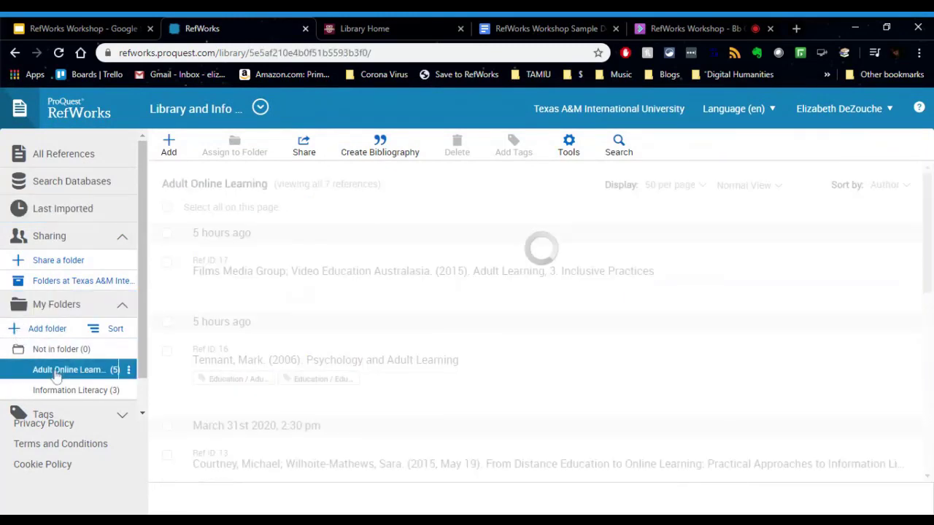
click(72, 392)
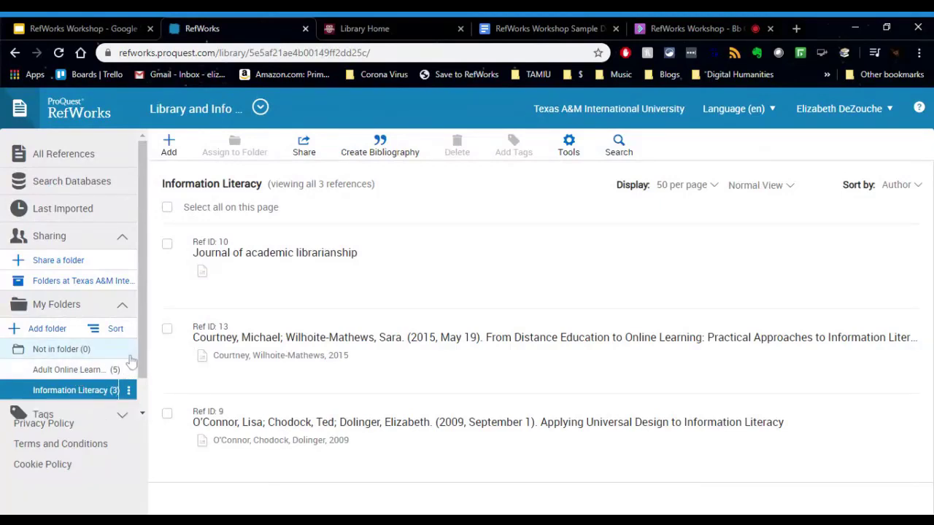
scroll(117, 369, down, 1)
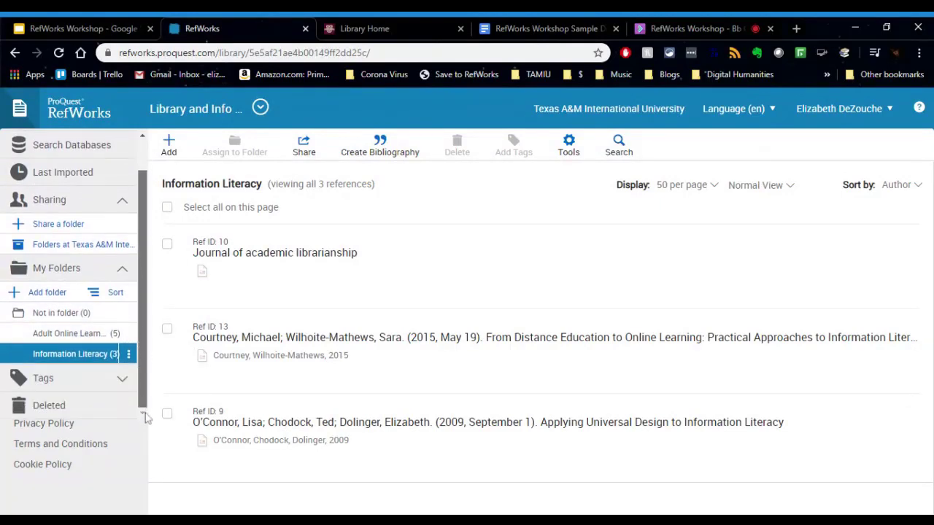
click(108, 382)
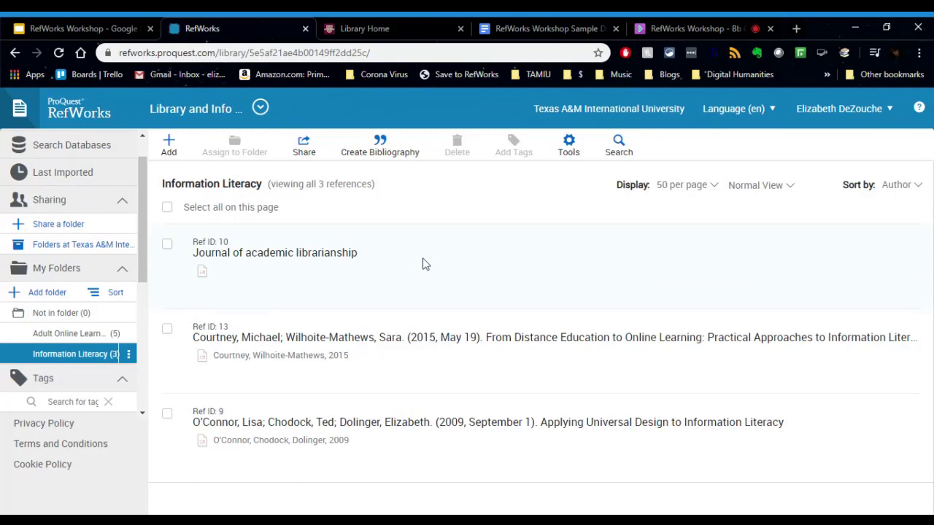
click(109, 178)
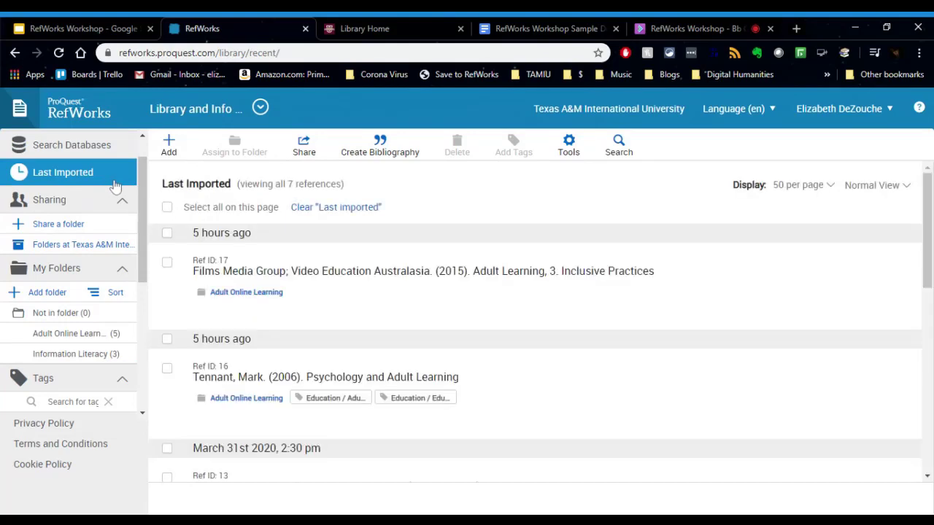
scroll(53, 197, up, 1)
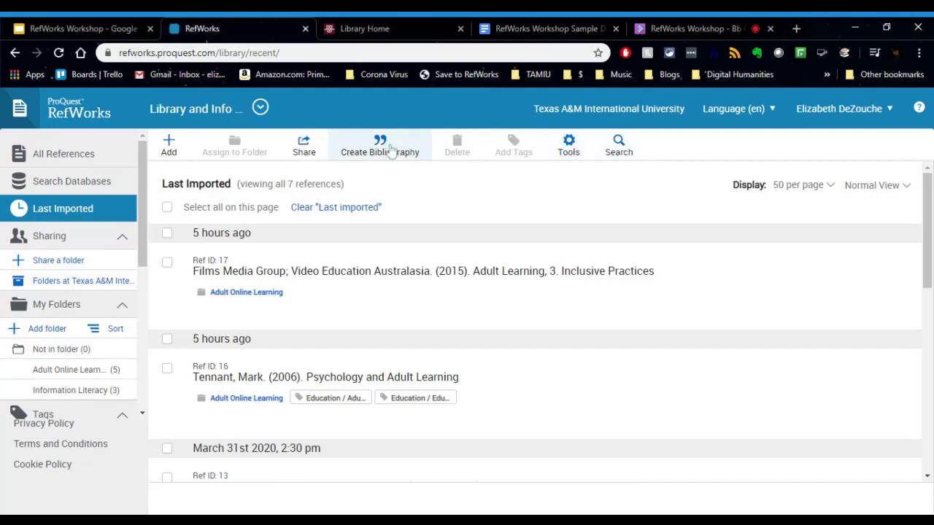
Open the Add menu and dismiss it with Escape without adding anything
click(168, 148)
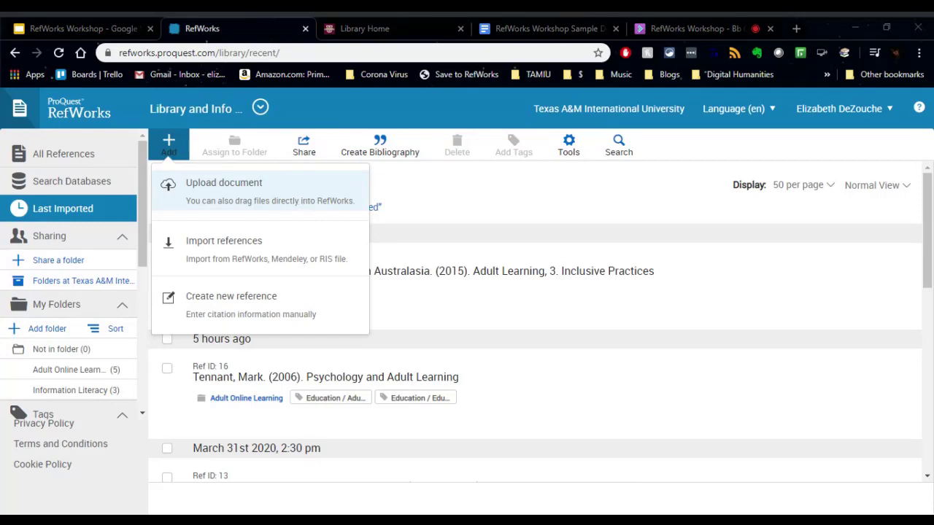
key(Escape)
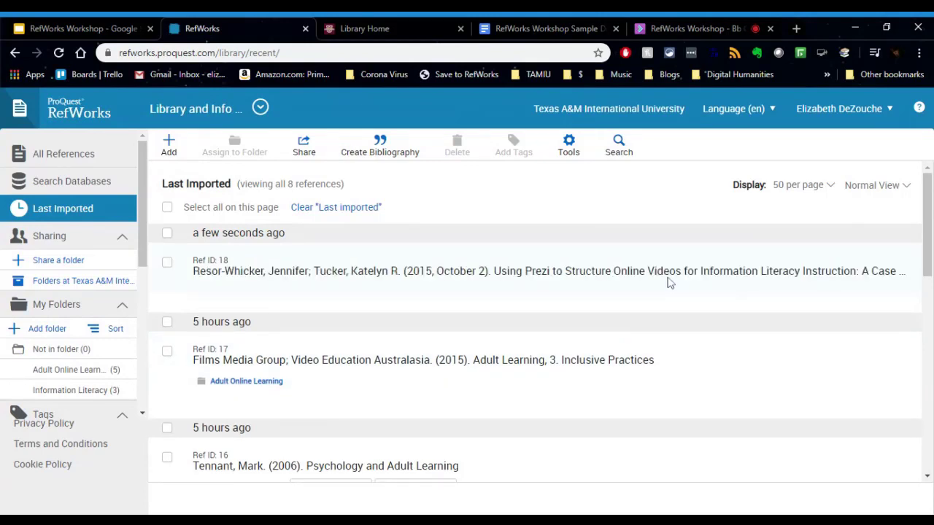
Read through the full Ref ID 18 Prezi case study record, then bring up the Add options
click(537, 272)
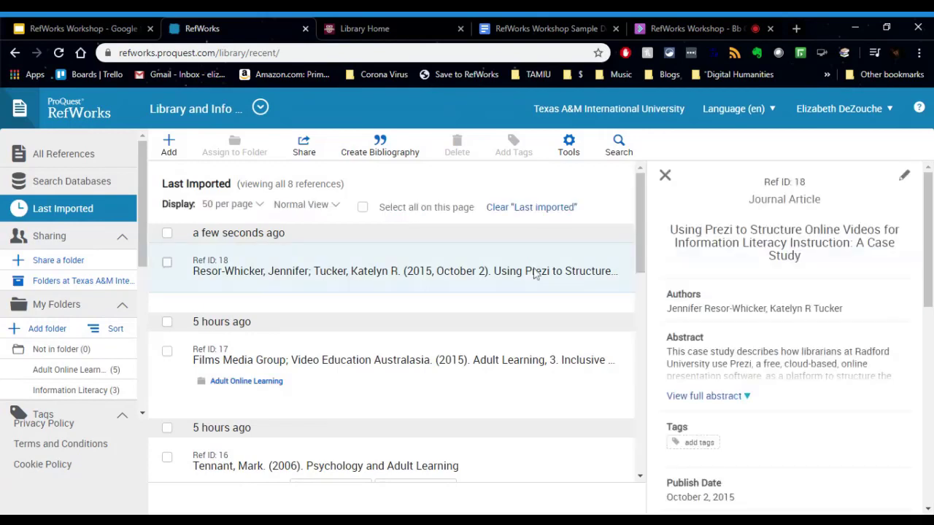
scroll(773, 308, down, 4)
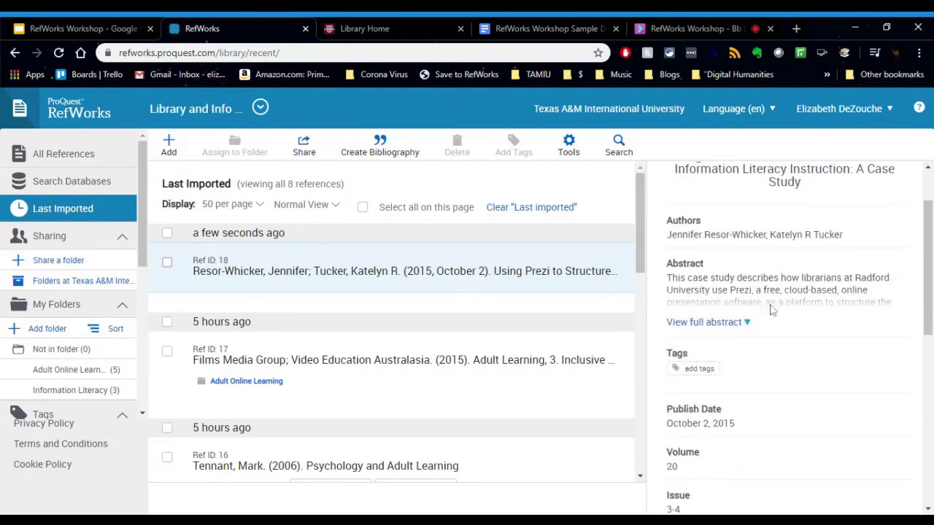
scroll(781, 307, down, 2)
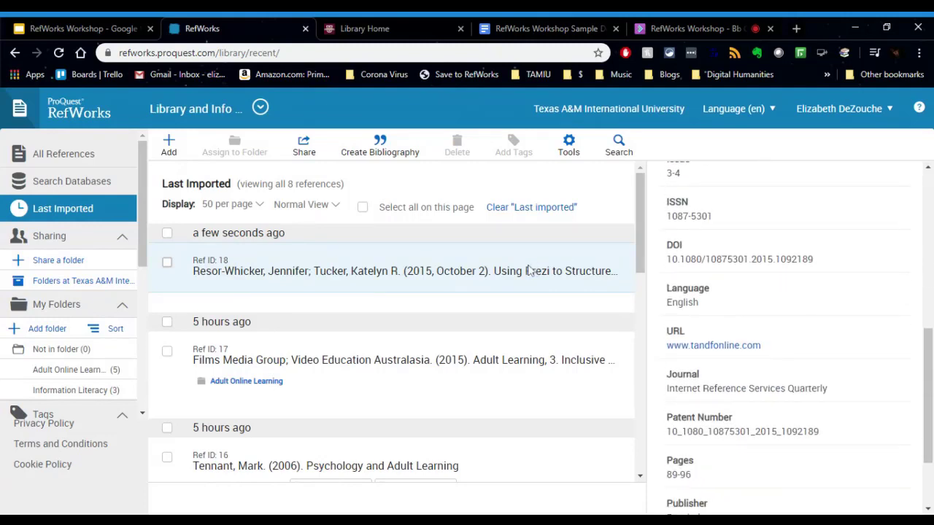
scroll(819, 289, up, 4)
scroll(820, 290, up, 3)
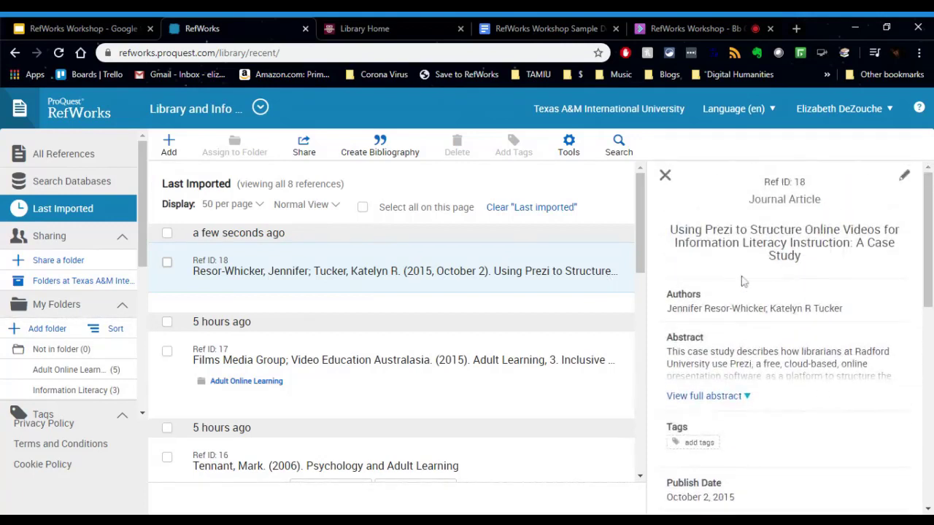
scroll(762, 283, down, 4)
scroll(760, 281, down, 4)
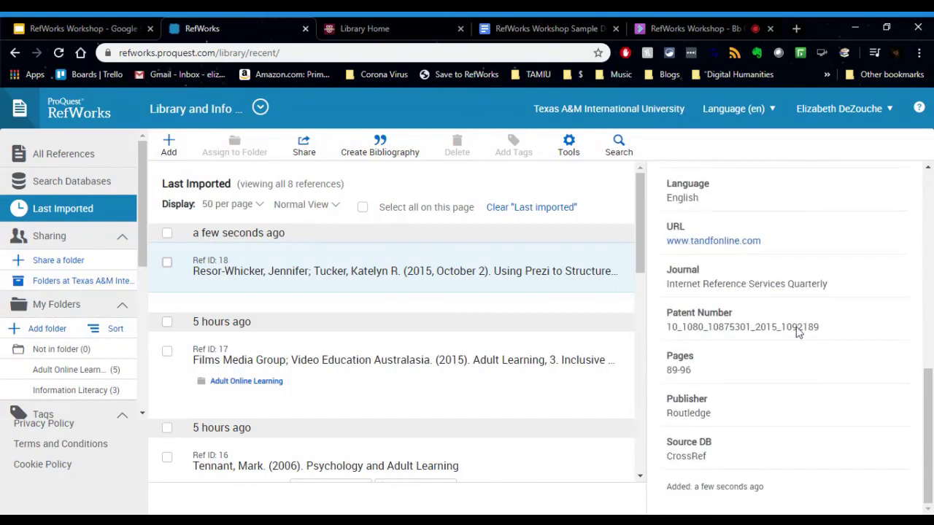
scroll(762, 406, up, 2)
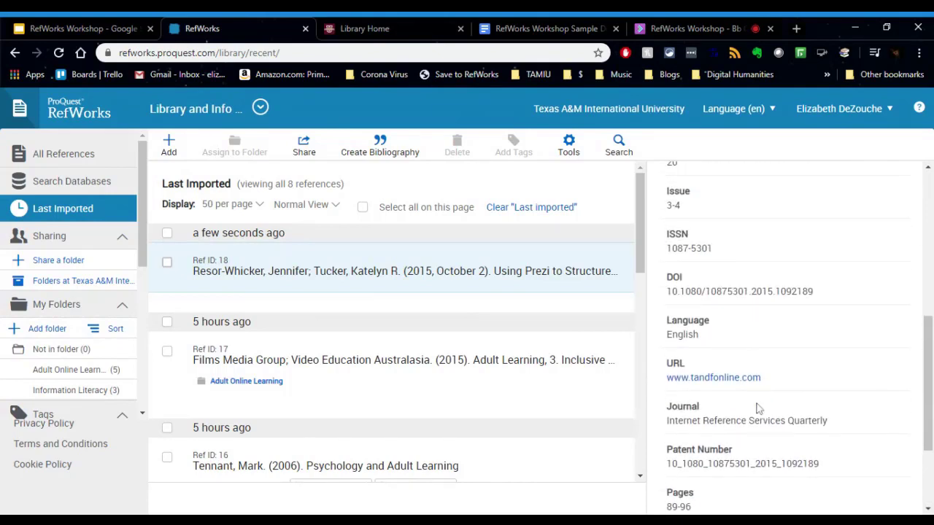
scroll(759, 405, up, 6)
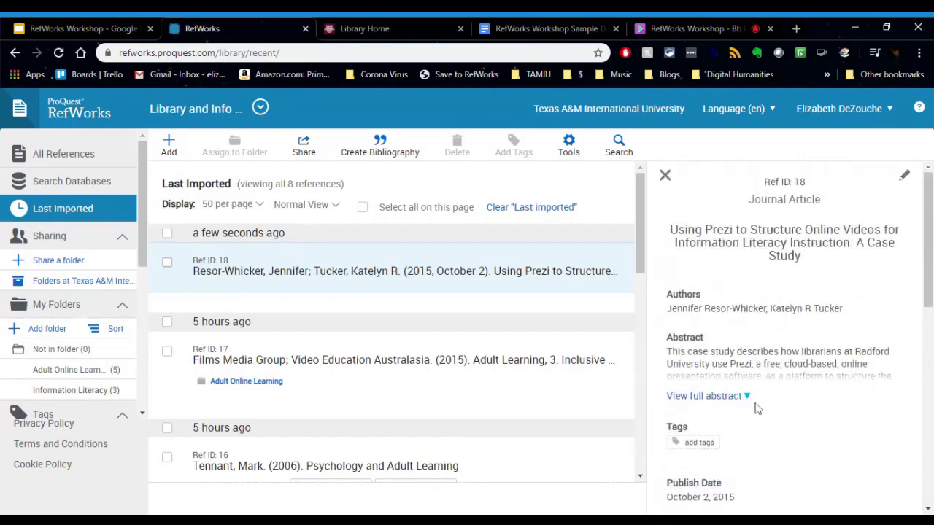
scroll(722, 299, down, 5)
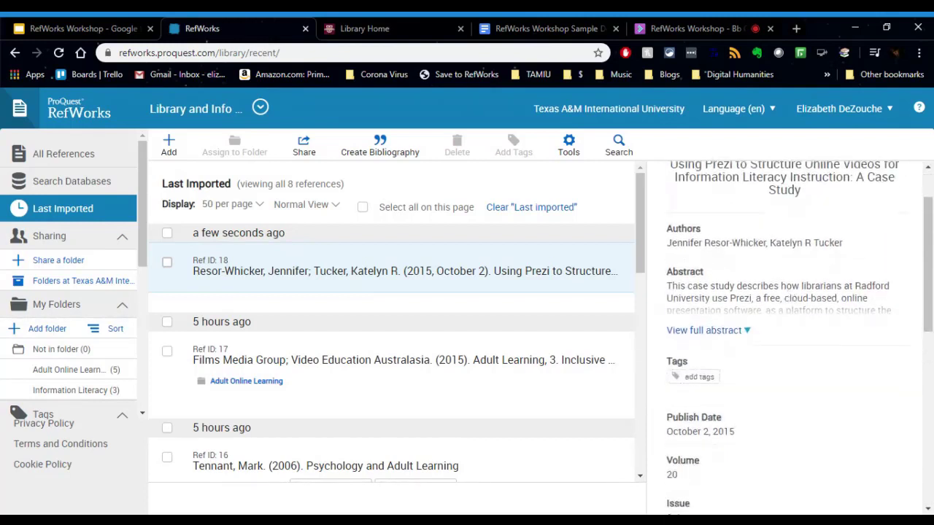
scroll(700, 270, down, 3)
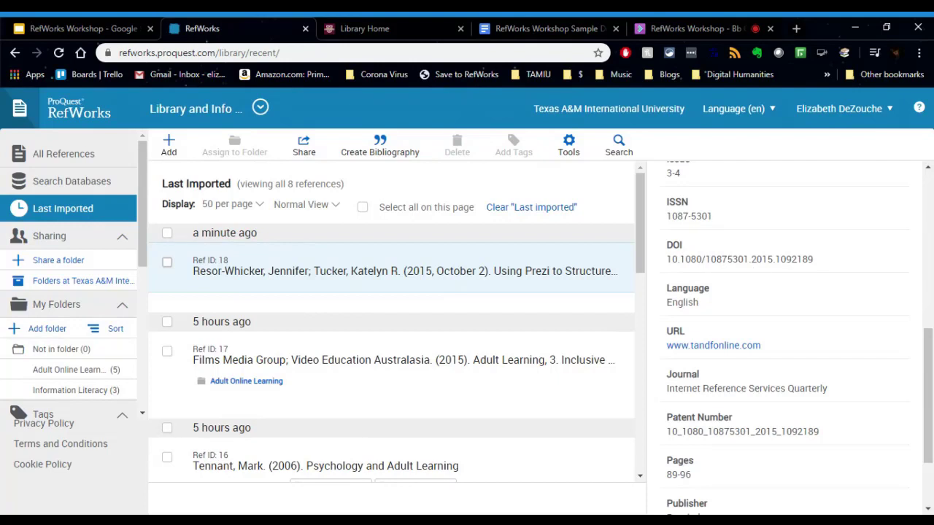
scroll(781, 253, down, 3)
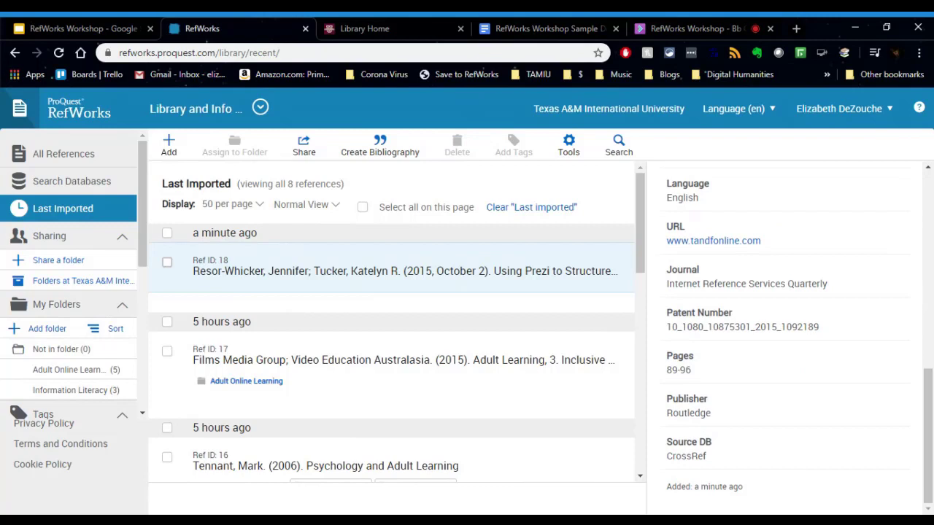
scroll(739, 358, up, 4)
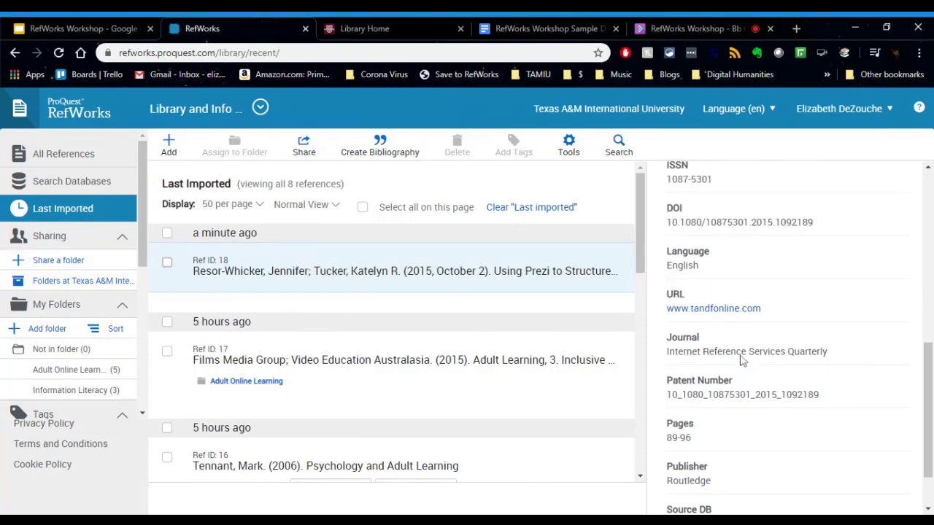
scroll(741, 358, up, 4)
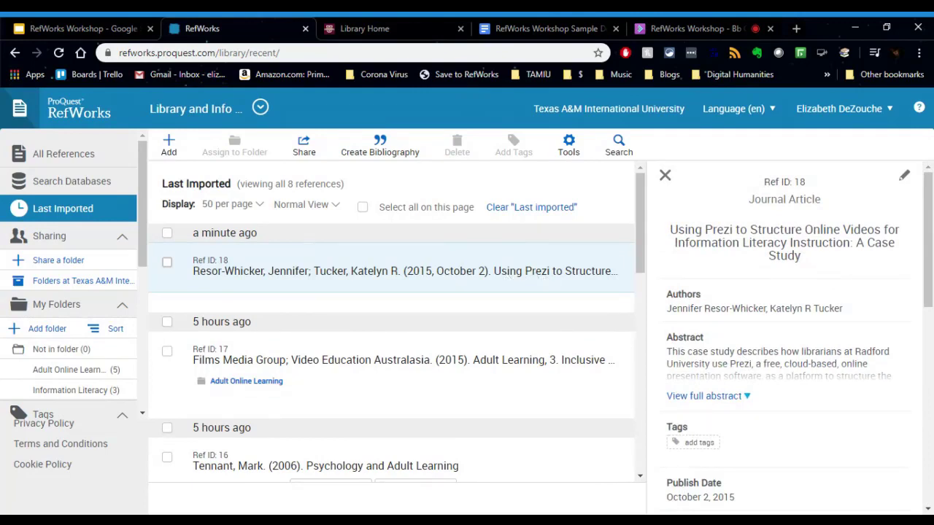
click(169, 145)
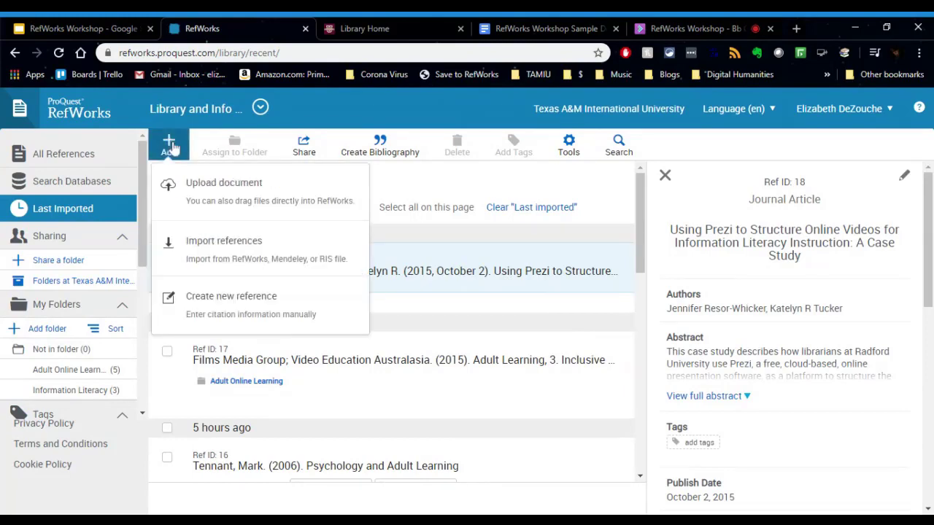
Start a new reference with Ref Type set to Book, then cancel it unsaved
click(245, 312)
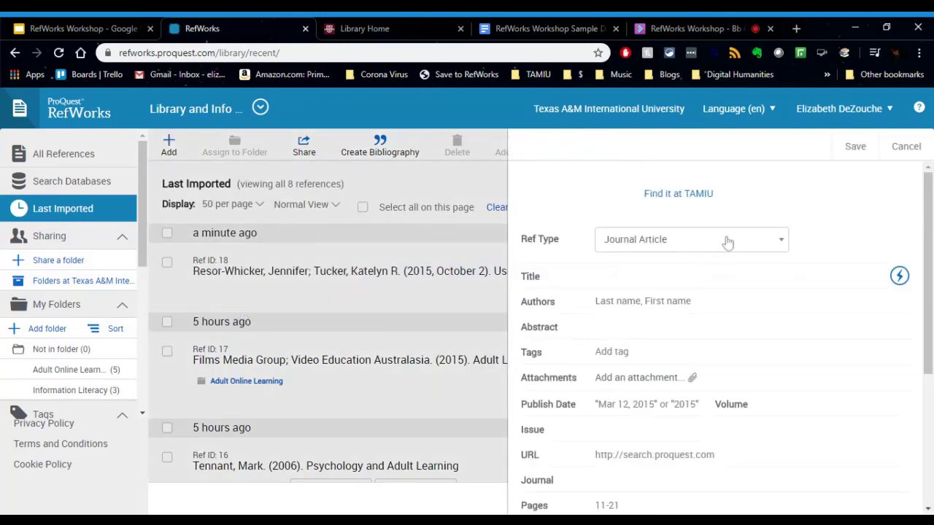
click(750, 245)
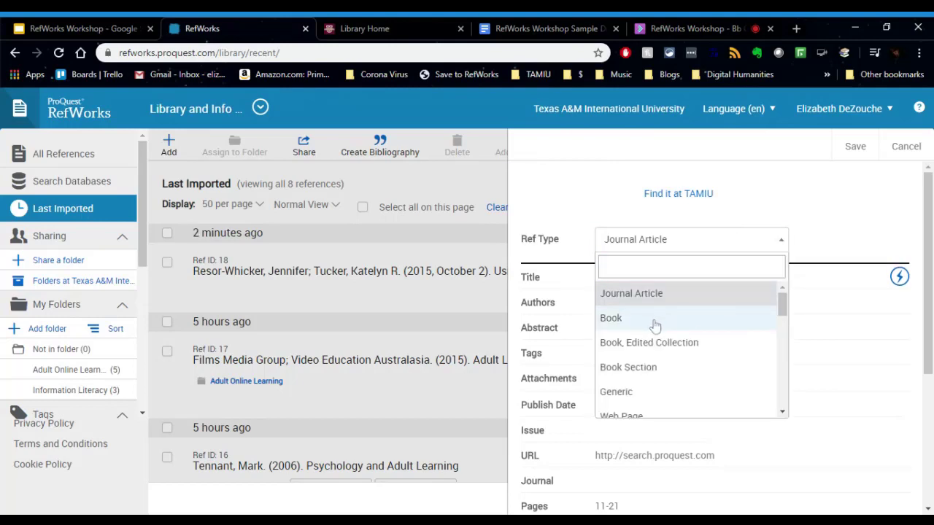
click(655, 321)
click(773, 244)
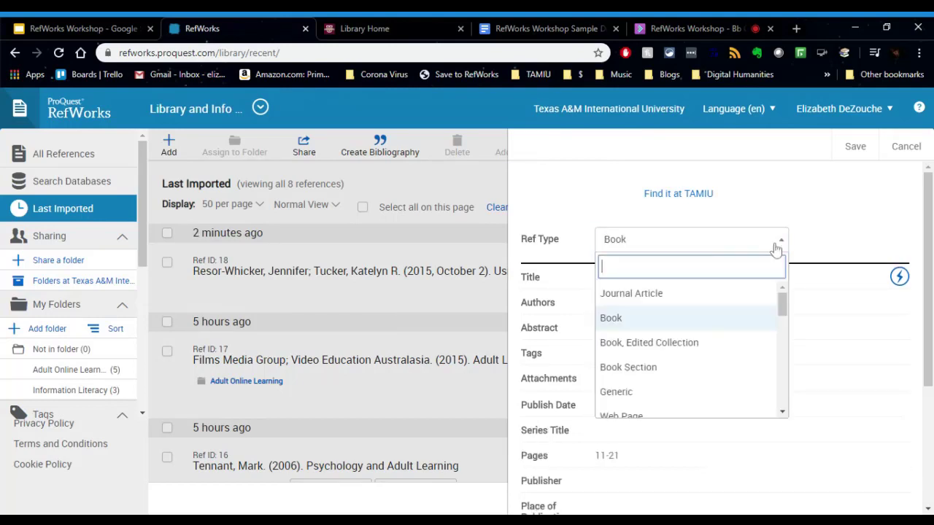
click(846, 229)
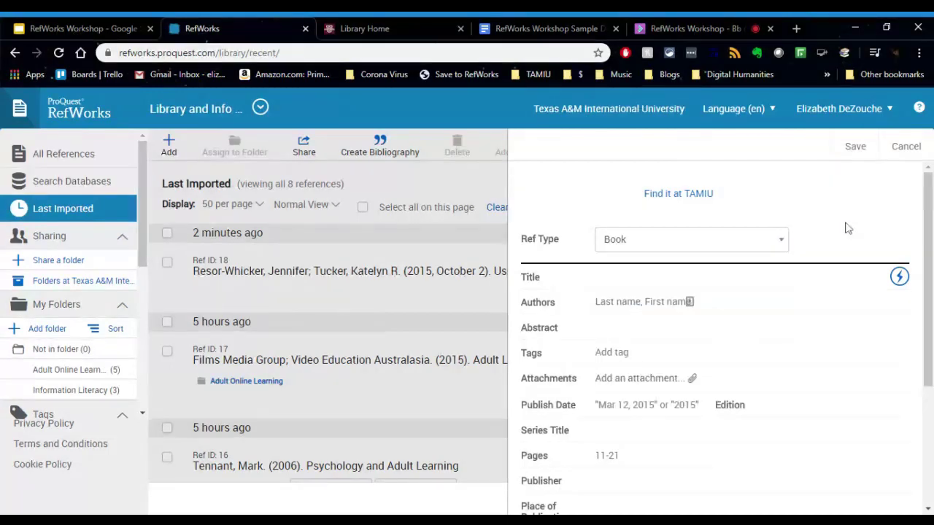
scroll(653, 321, down, 3)
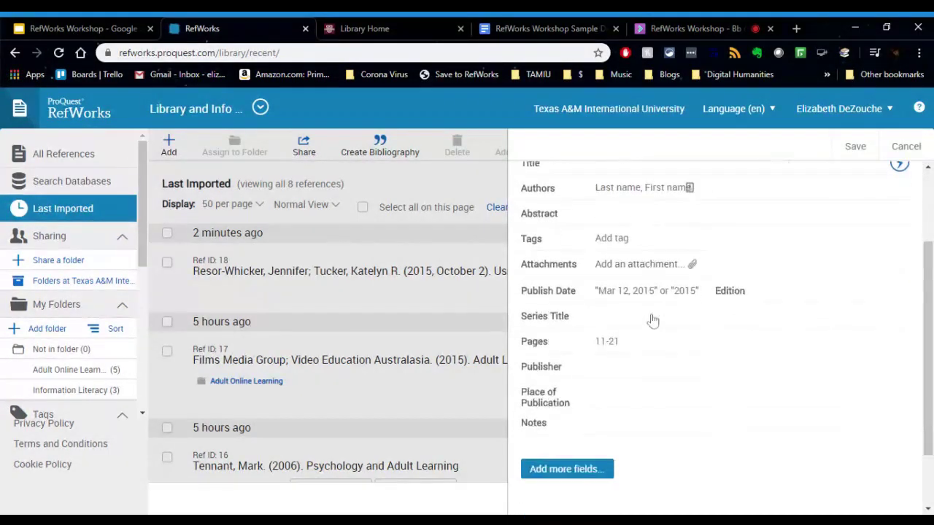
scroll(653, 321, up, 4)
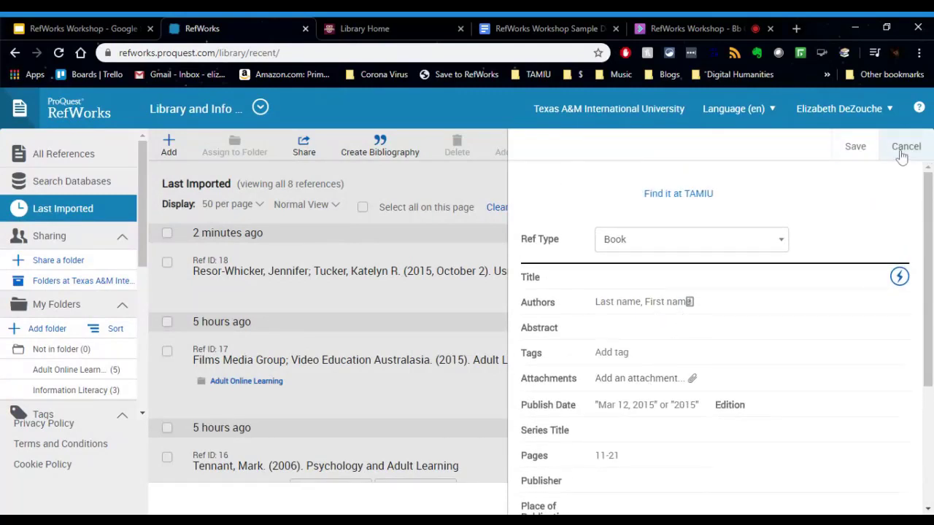
click(905, 148)
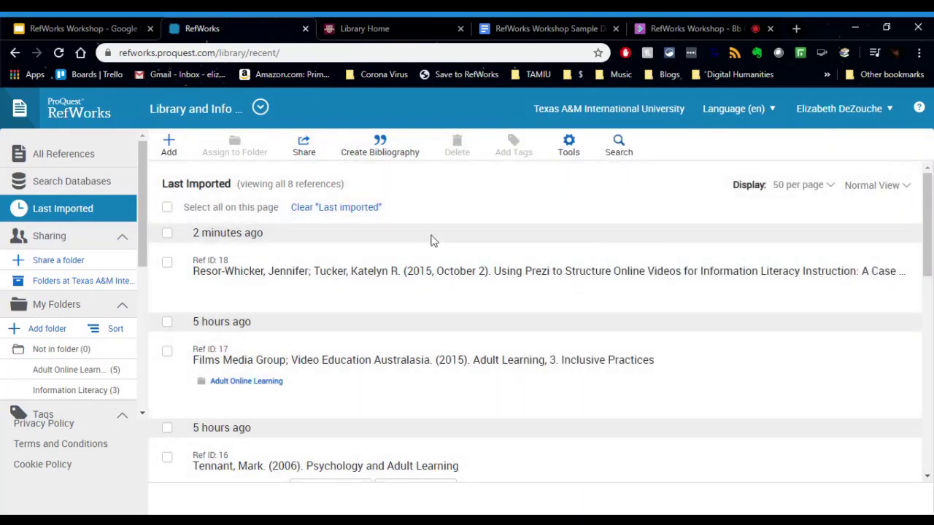
Reselect the Ref ID 18 Prezi reference and close the Tools menu without choosing anything
click(356, 277)
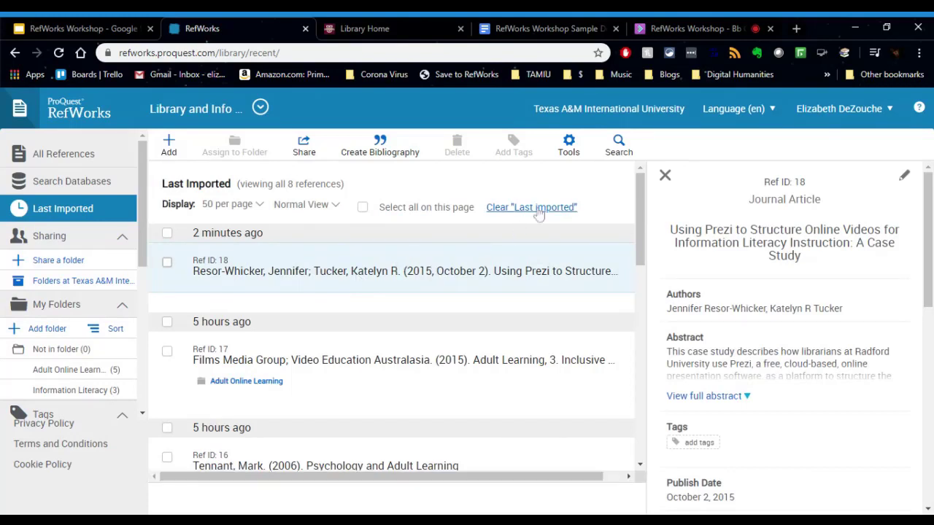
click(570, 149)
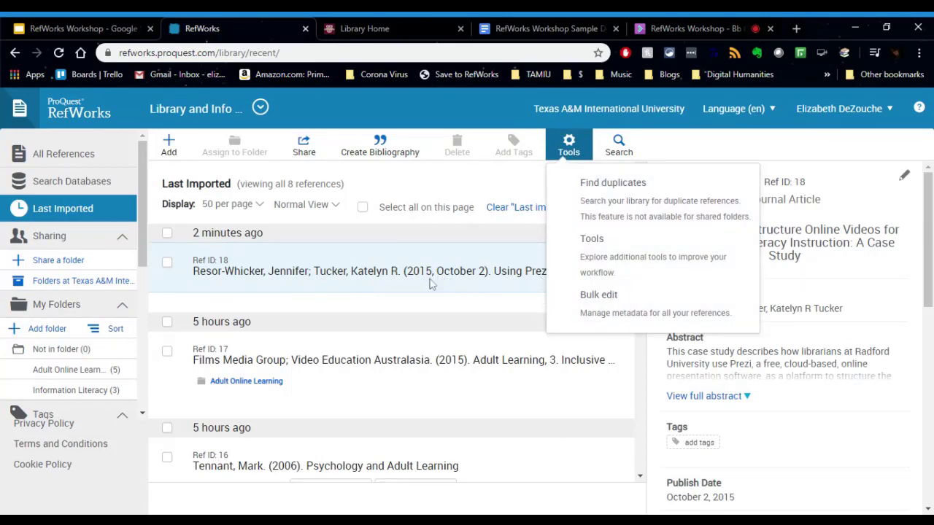
click(567, 151)
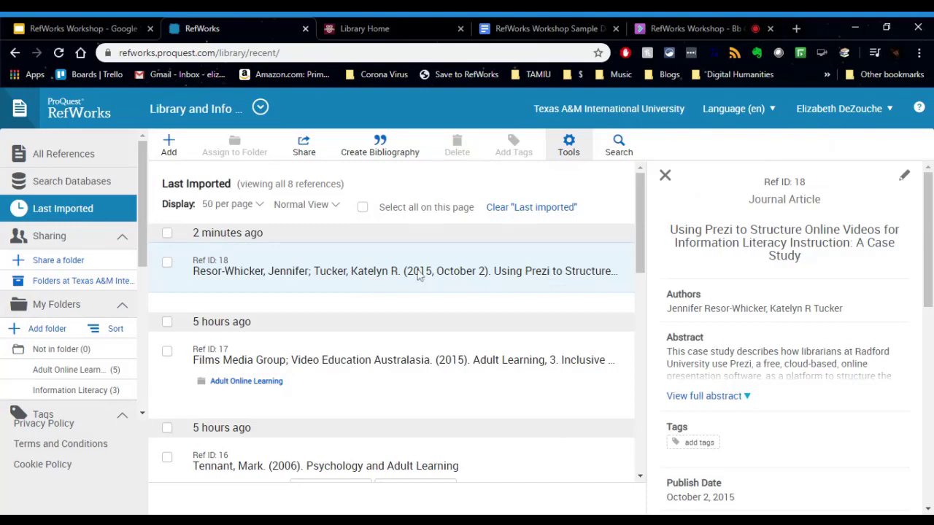
Generate a bibliography of the Last Imported references
click(372, 149)
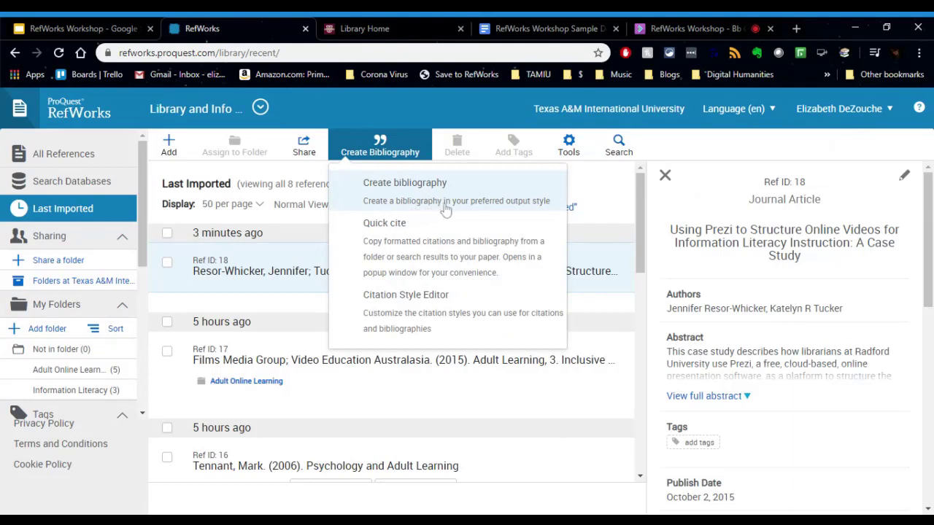
click(447, 208)
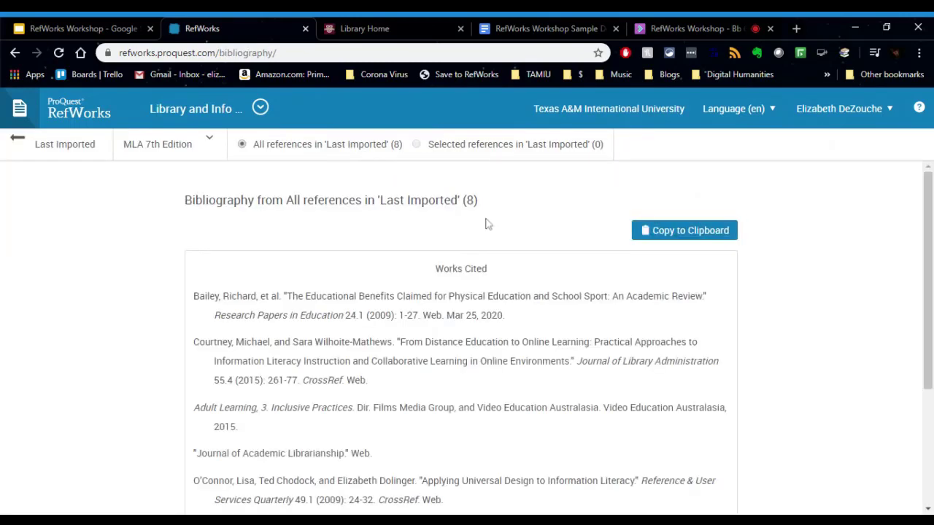
scroll(519, 290, down, 1)
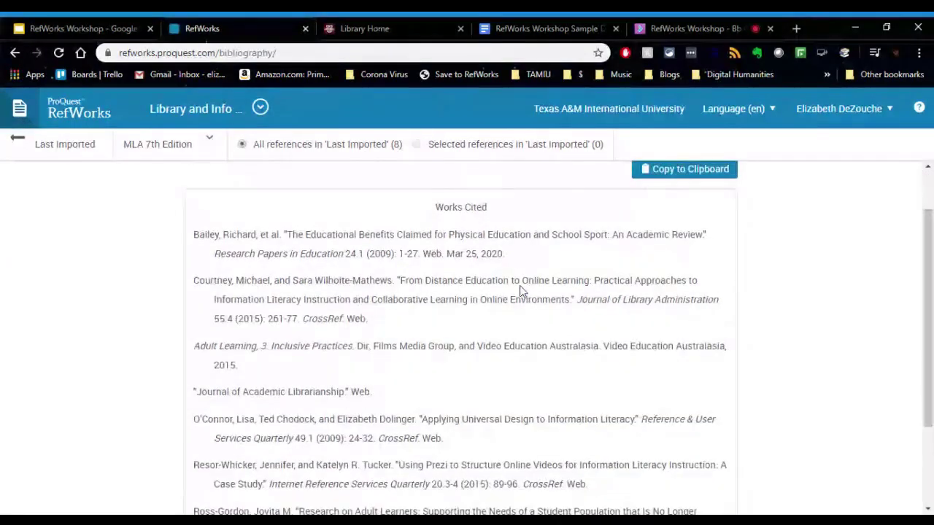
scroll(519, 290, down, 1)
scroll(519, 292, up, 2)
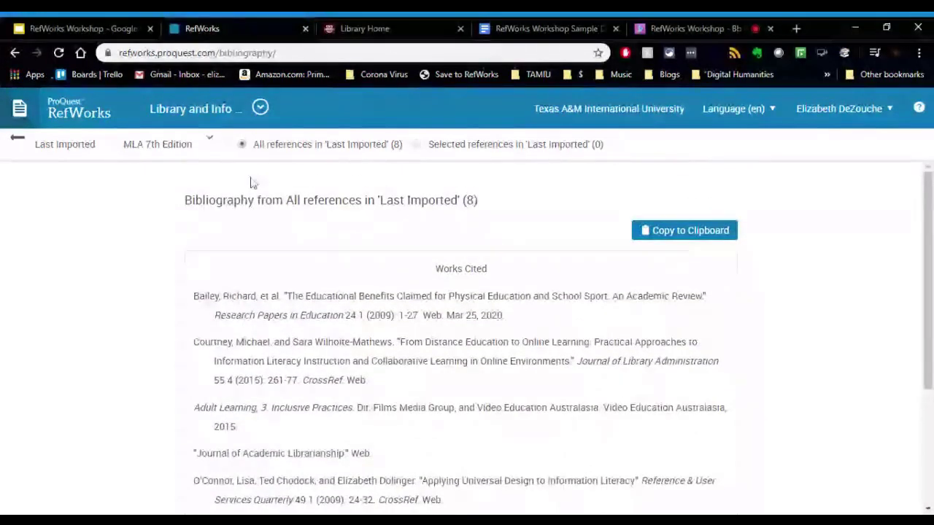
Switch the bibliography to APA 6th, copy it to the clipboard, and go back to Last Imported
click(191, 150)
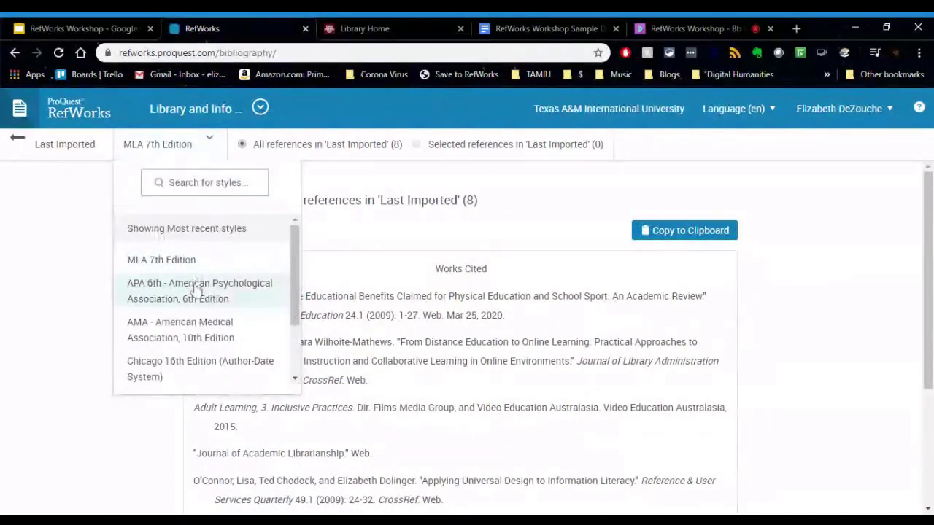
click(194, 298)
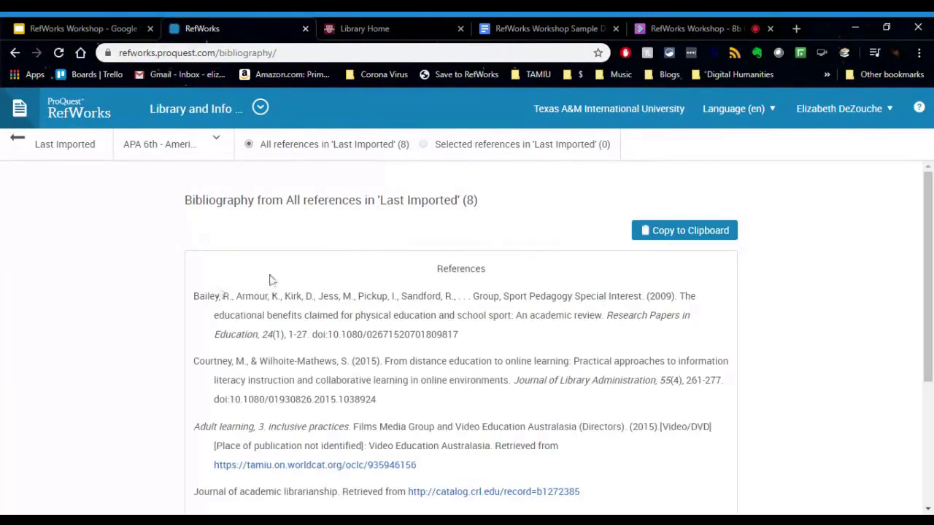
click(654, 235)
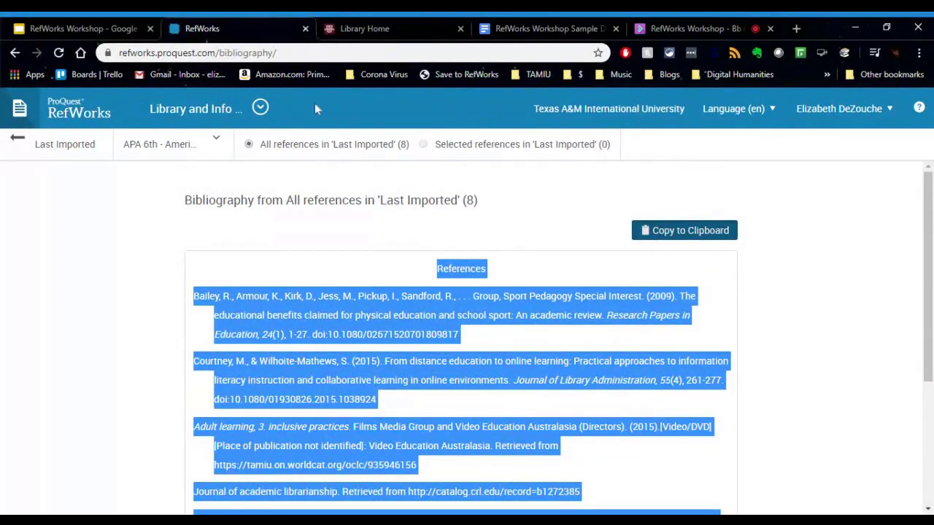
click(58, 150)
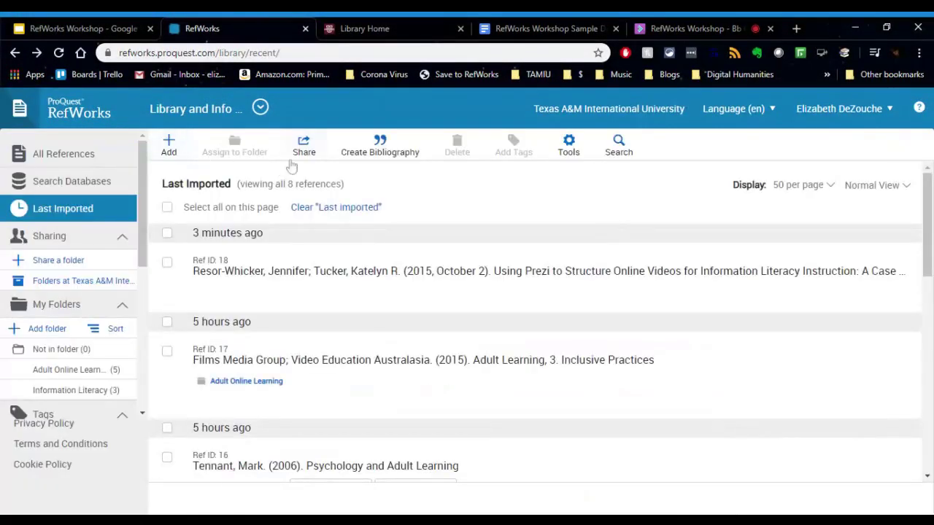
Try Quick cite in APA 6th style, close it, and reopen the Create Bibliography options
click(374, 150)
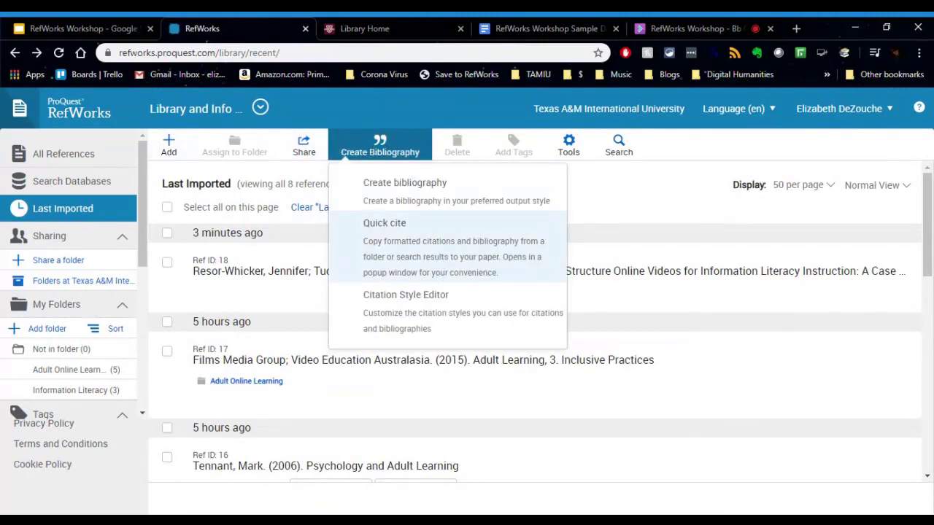
click(441, 259)
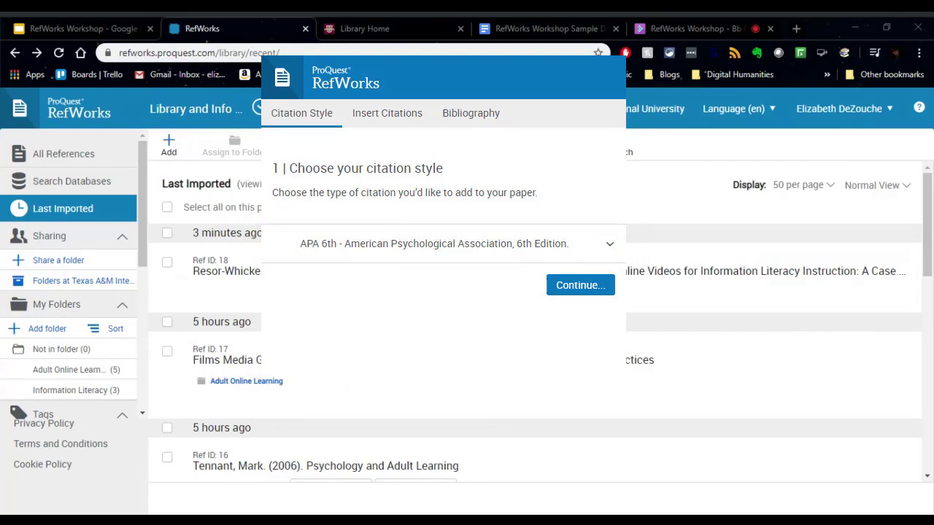
click(581, 286)
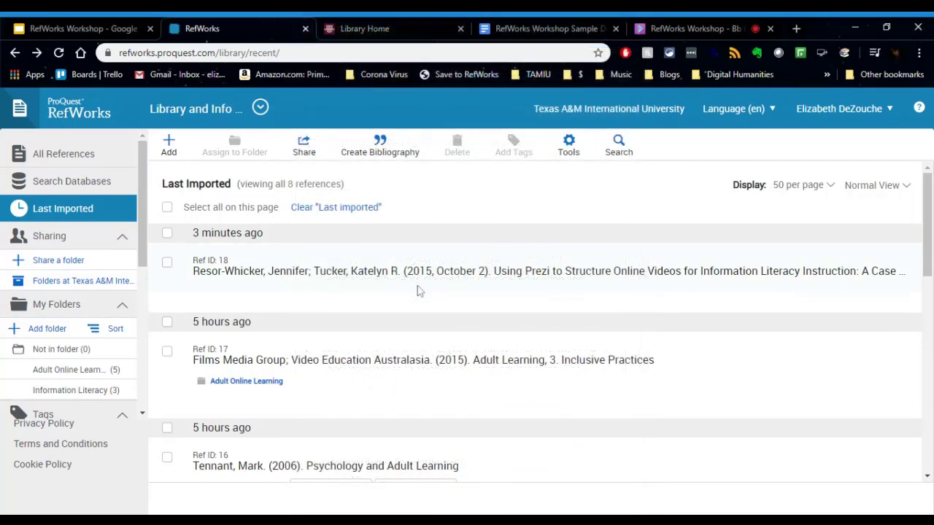
click(377, 149)
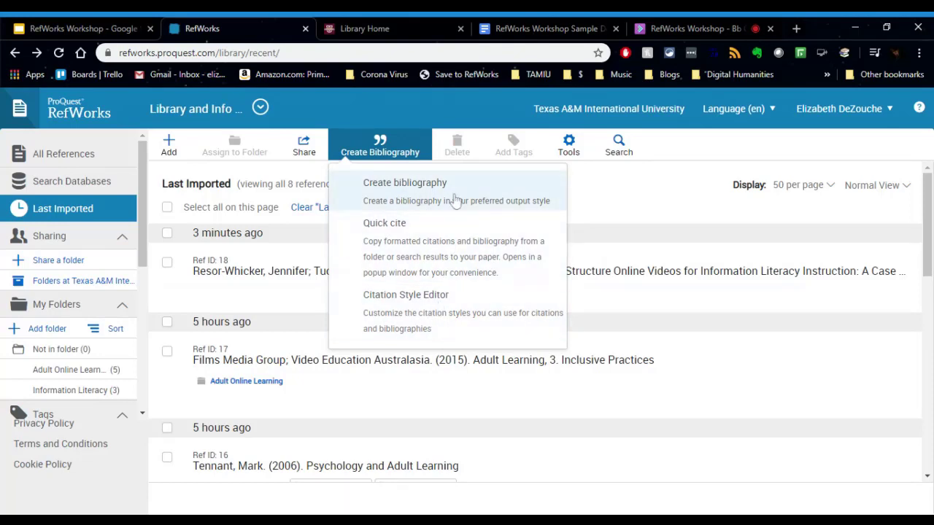
Dismiss the bibliography options, look at the Tools menu, and open the account menu
click(642, 210)
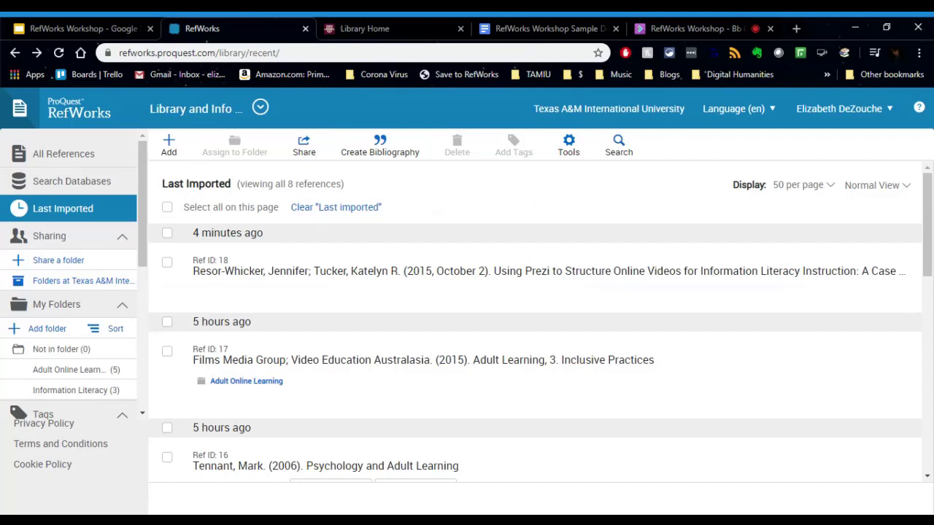
click(568, 154)
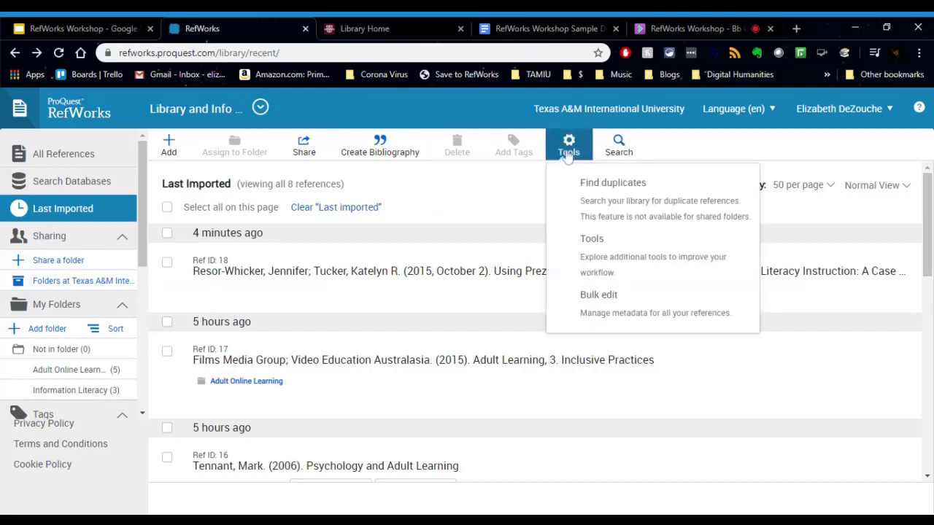
click(820, 115)
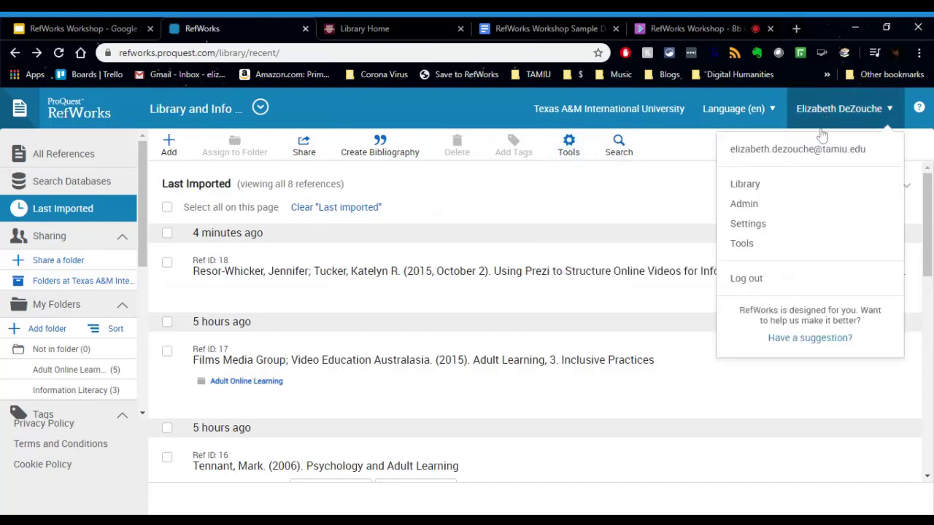
On the Tools page, follow the Save to RefWorks install steps, dragging the button to the bookmarks bar
click(742, 243)
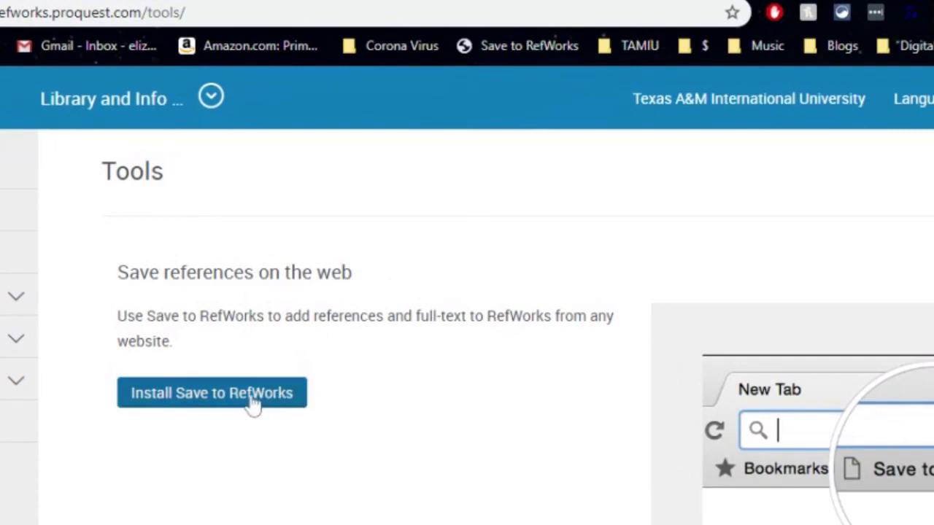
click(253, 405)
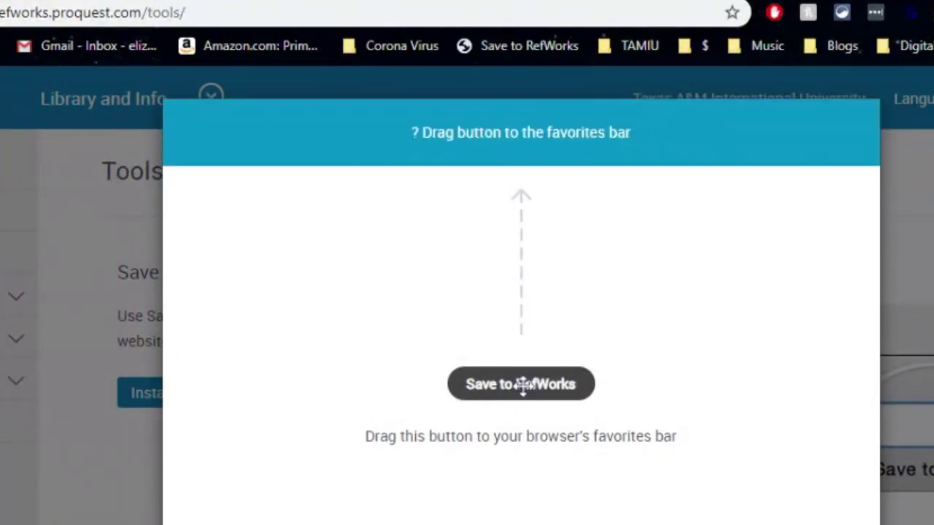
drag(524, 379, 590, 45)
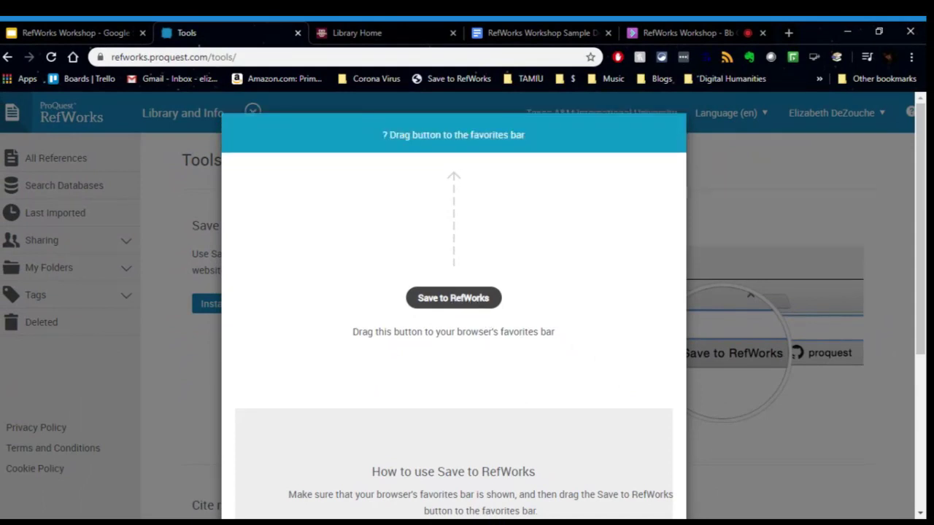
scroll(494, 363, down, 3)
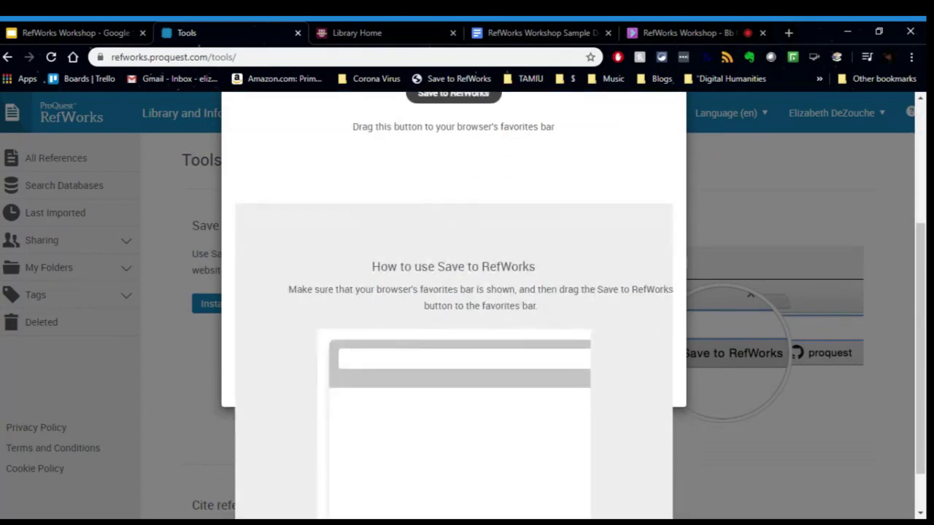
scroll(478, 301, down, 1)
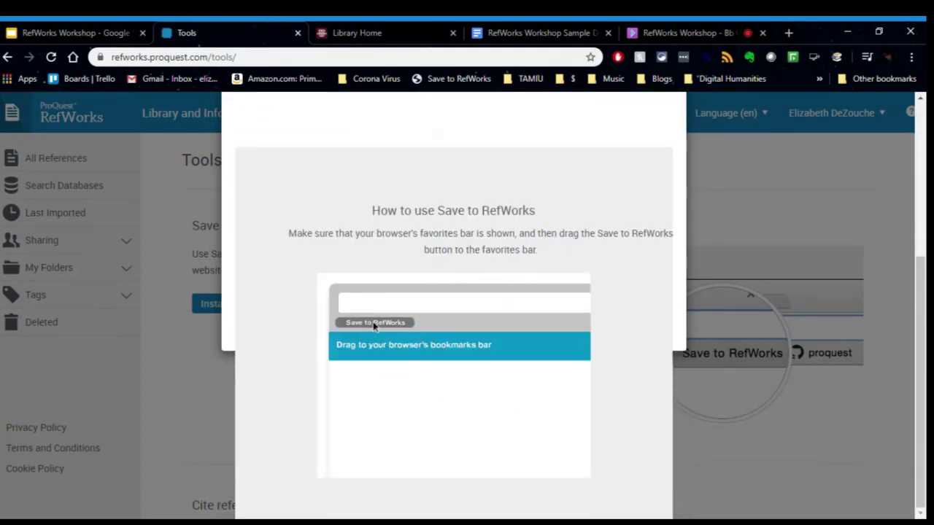
scroll(469, 273, up, 4)
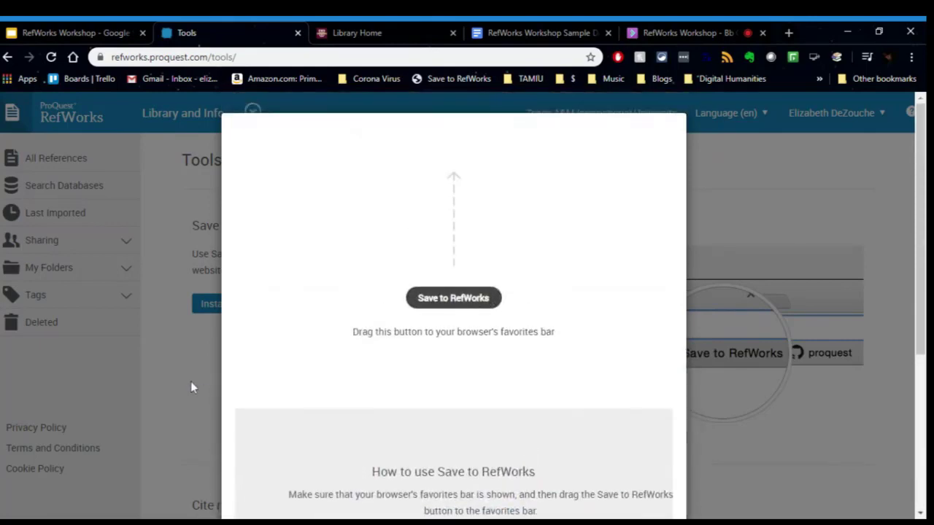
click(190, 382)
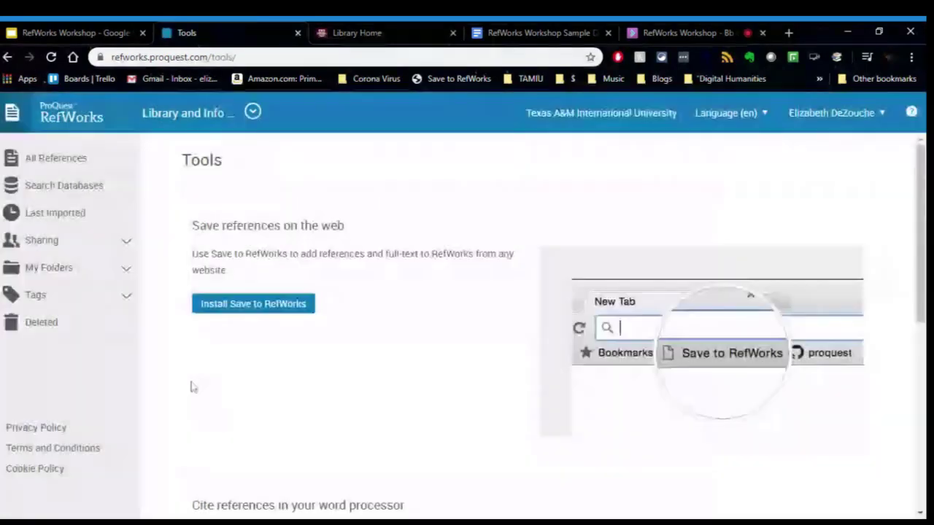
Load Google Scholar in a new browser tab
click(790, 33)
text(s)
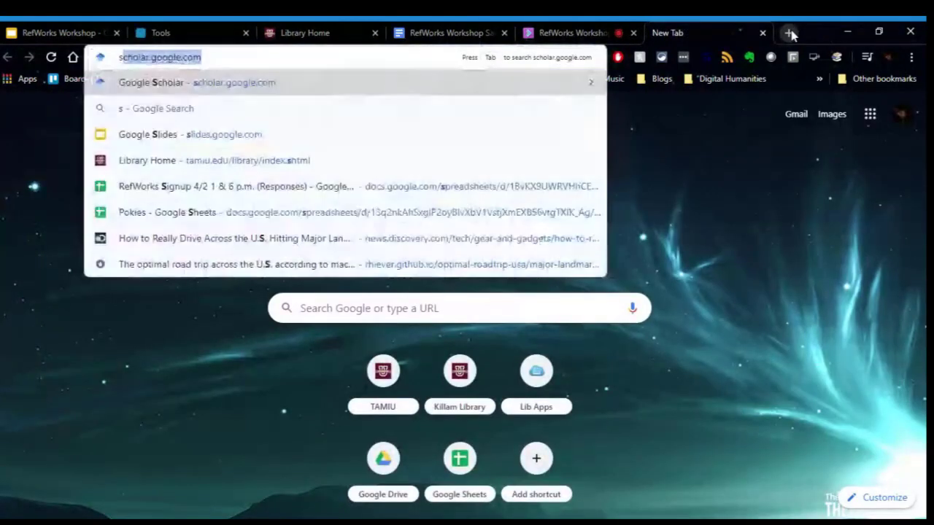
text(chol)
key(Return)
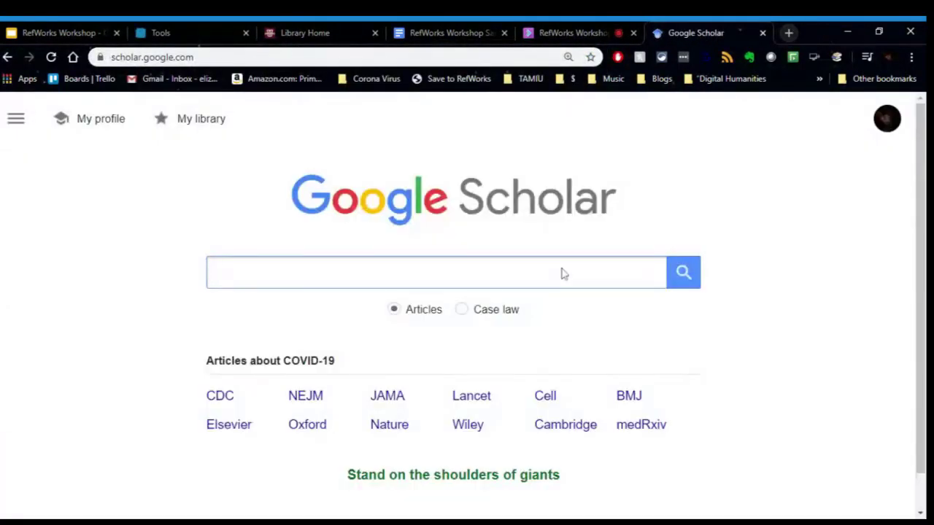
Search 'online learning' and open 'Online learning and online convex optimization'
click(563, 274)
text(online learning)
key(Return)
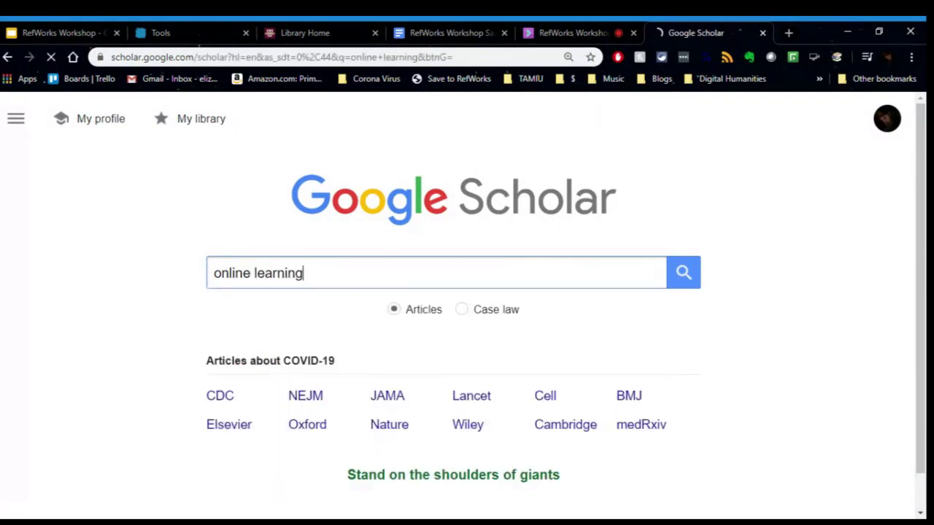
scroll(467, 306, down, 3)
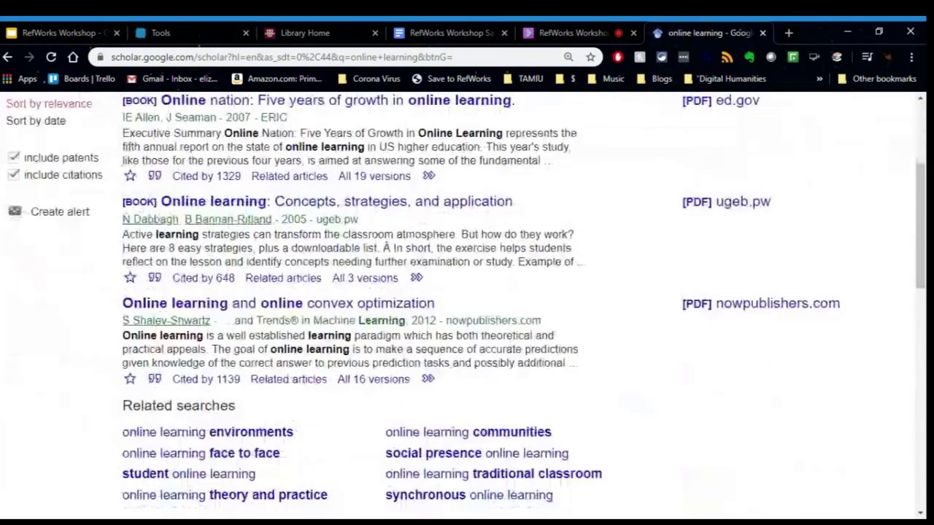
scroll(400, 241, down, 1)
click(400, 235)
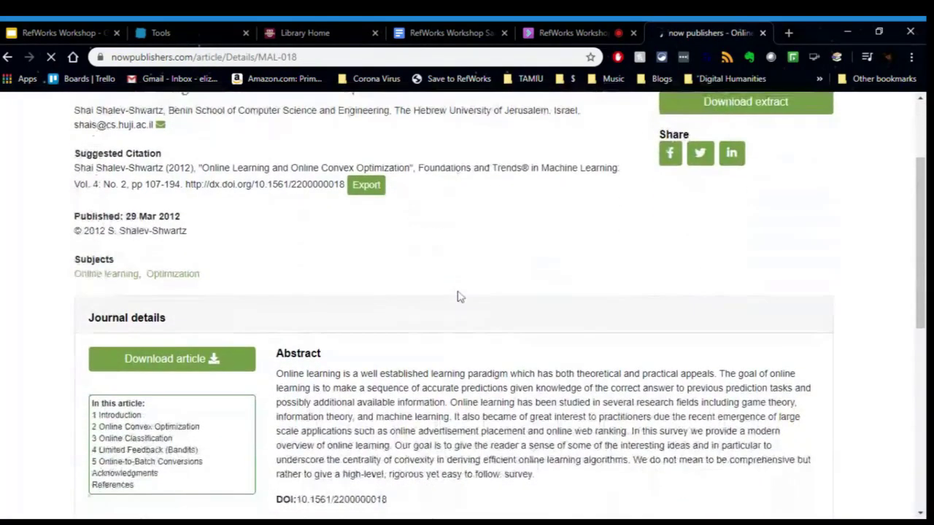
Capture the article with Save to RefWorks and review its Journal Article fields: volume 4, issue 2, pages 107-194
scroll(458, 295, up, 2)
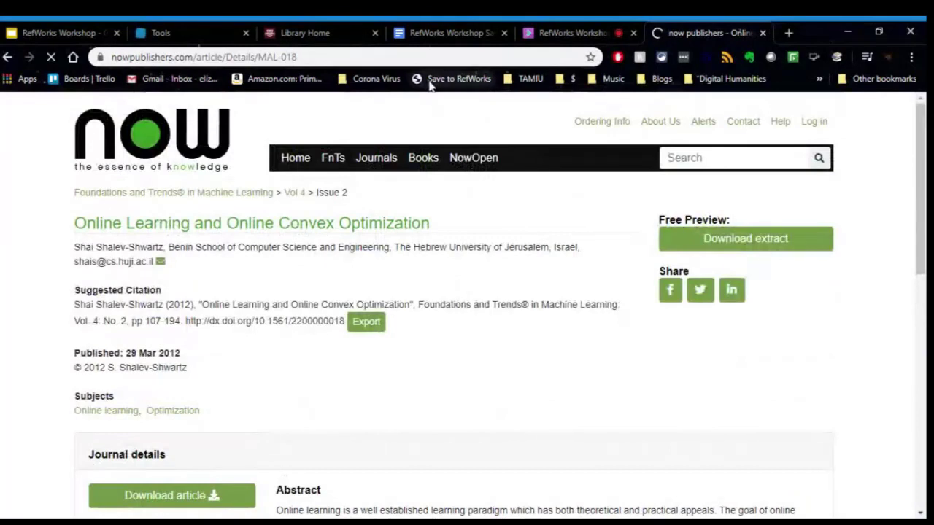
click(453, 78)
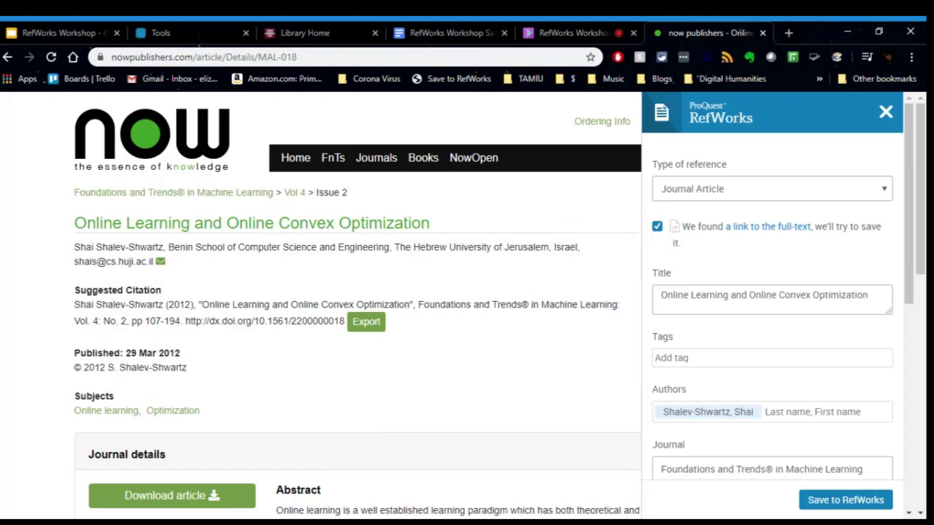
drag(418, 305, 633, 311)
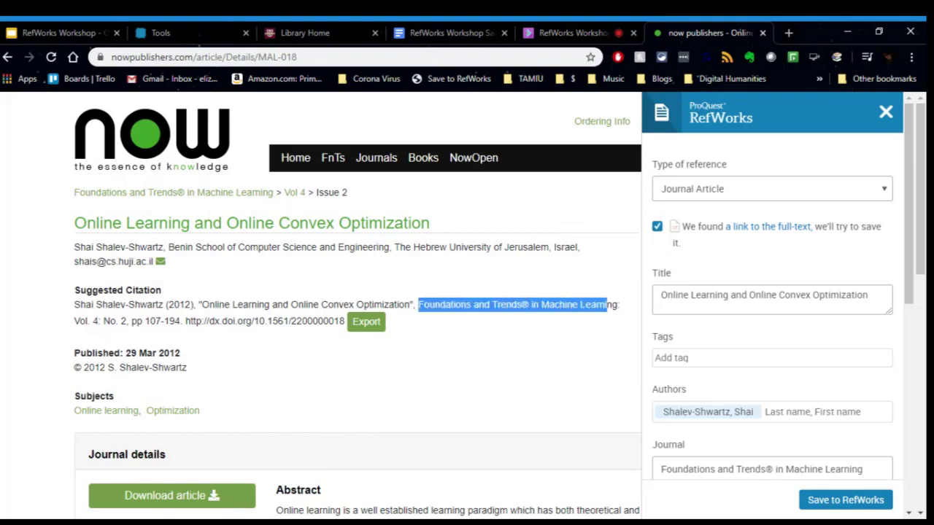
click(749, 261)
scroll(780, 270, down, 3)
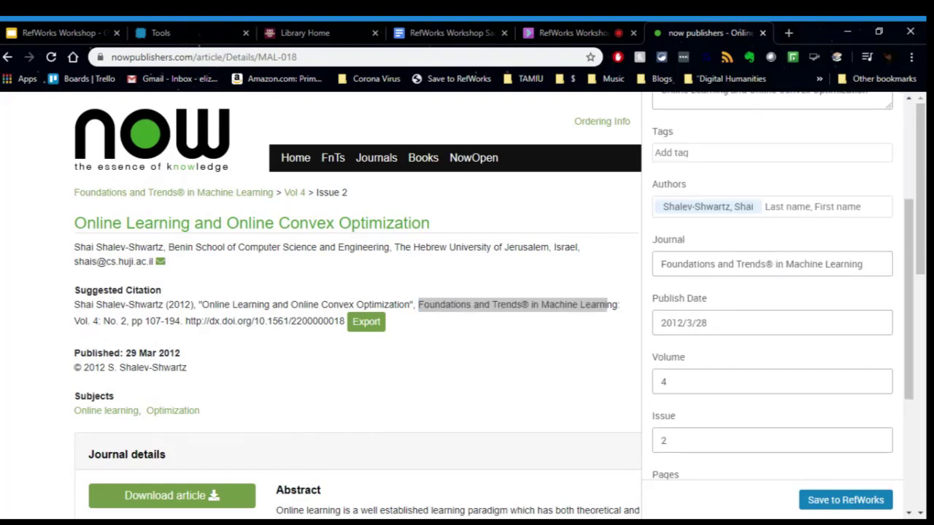
scroll(762, 353, down, 2)
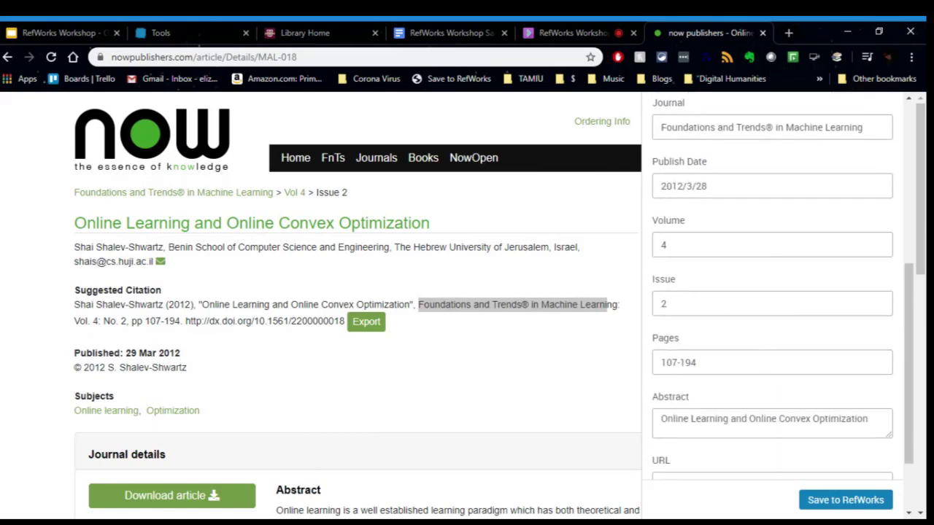
scroll(773, 329, down, 4)
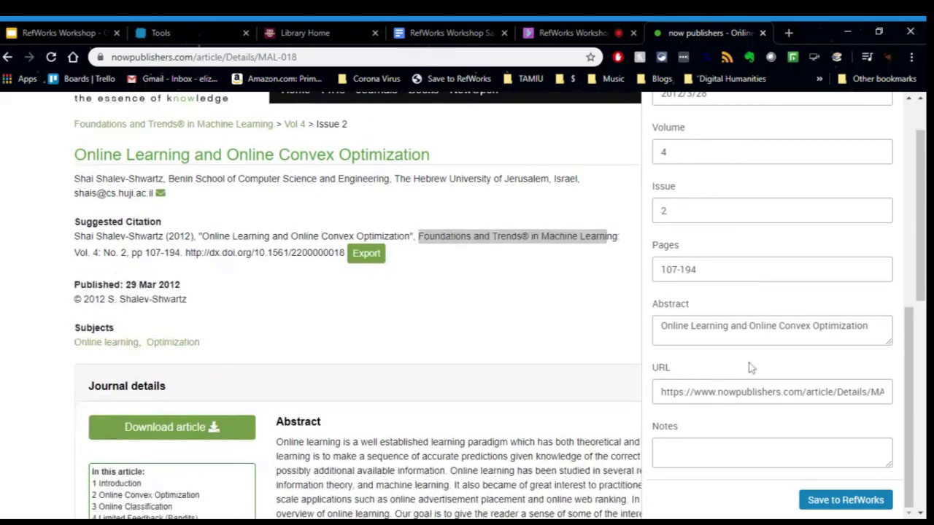
scroll(584, 308, up, 1)
scroll(756, 304, up, 3)
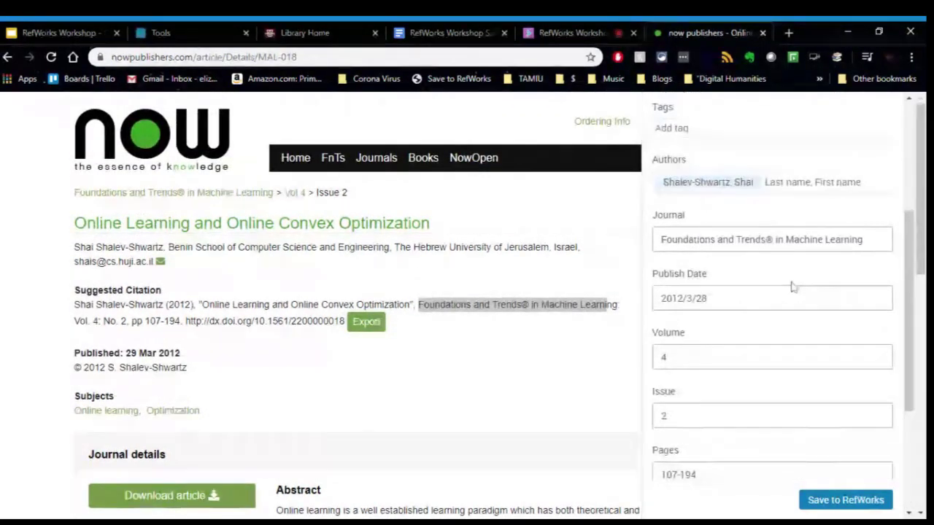
scroll(793, 287, up, 4)
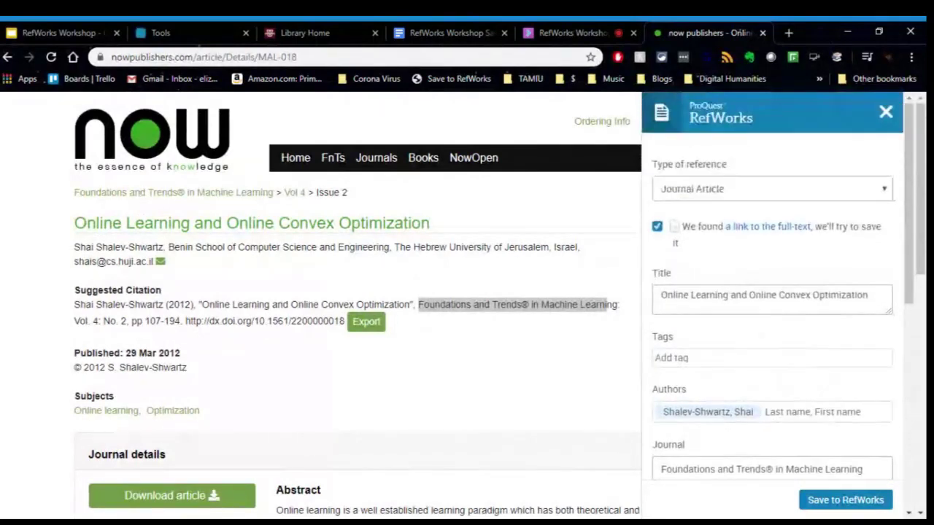
scroll(799, 310, down, 7)
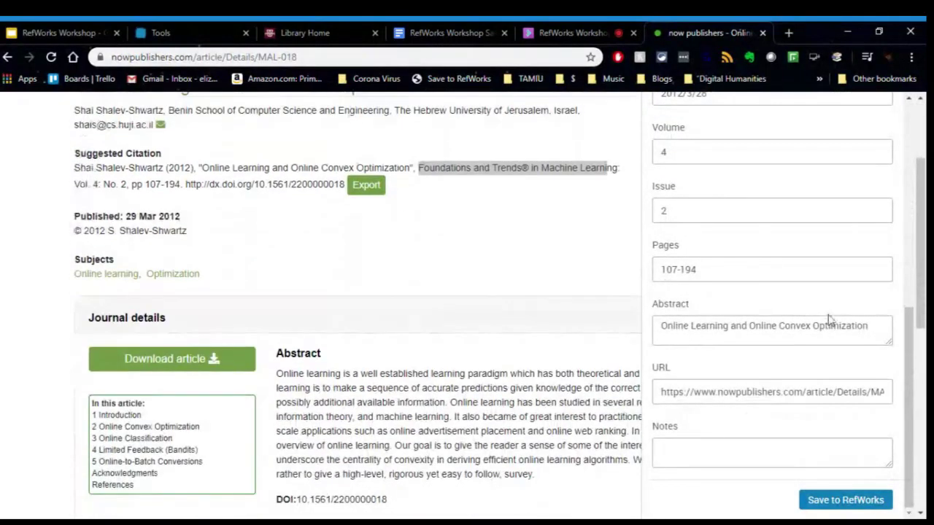
Import the reference into the Adult Online Learning folder and close the RefWorks sidebar
click(848, 502)
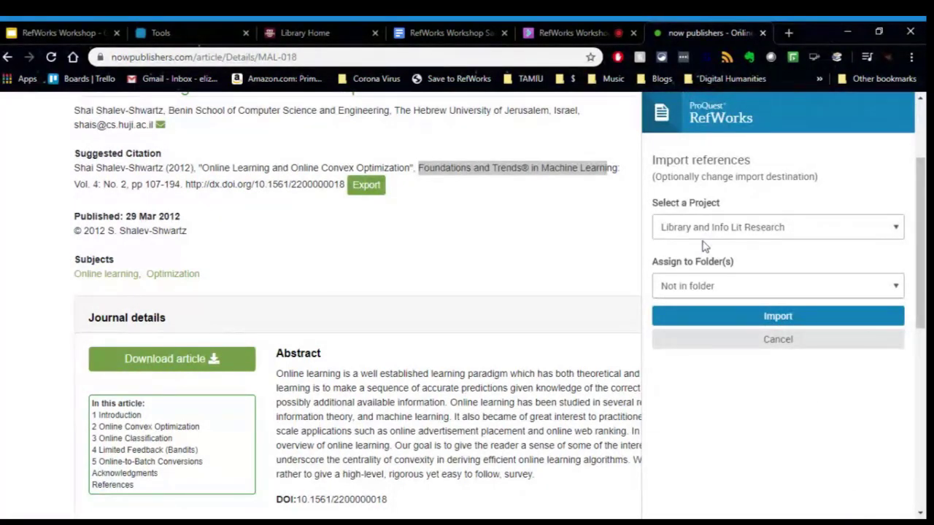
click(722, 285)
click(687, 307)
click(753, 390)
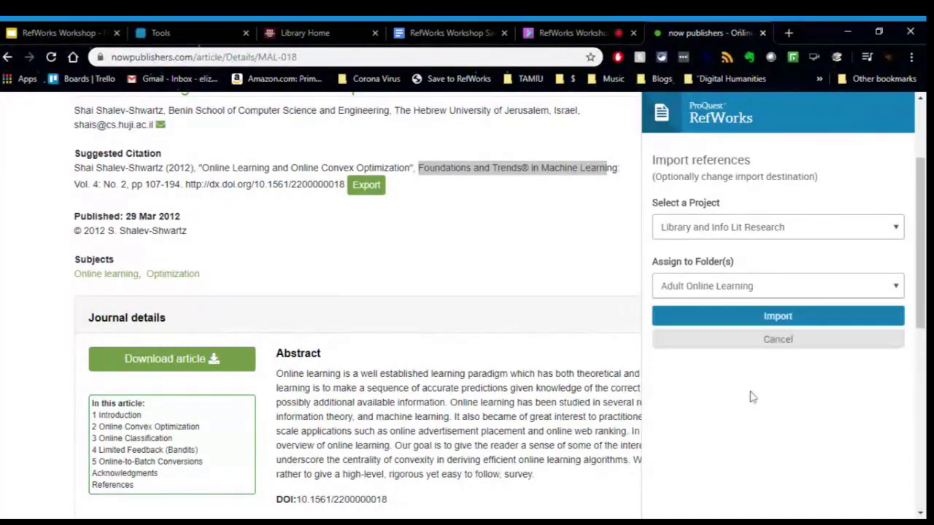
click(753, 321)
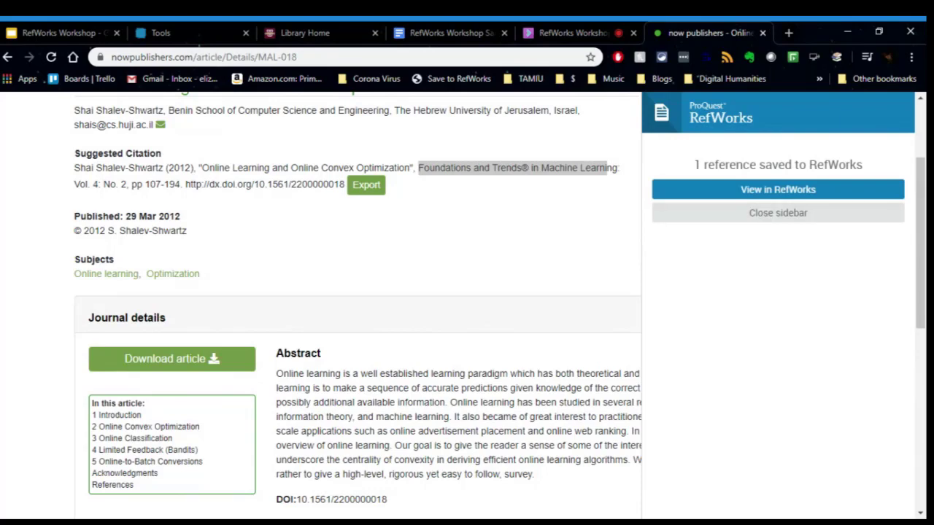
click(765, 219)
scroll(781, 148, up, 2)
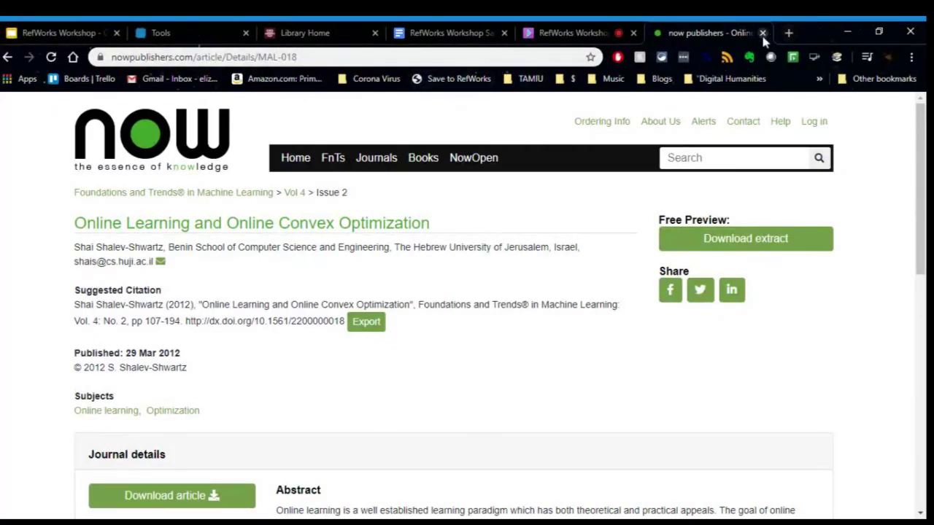
Close the publisher tab and scroll the RefWorks Tools page to 'Cite references in your word processor'
click(762, 33)
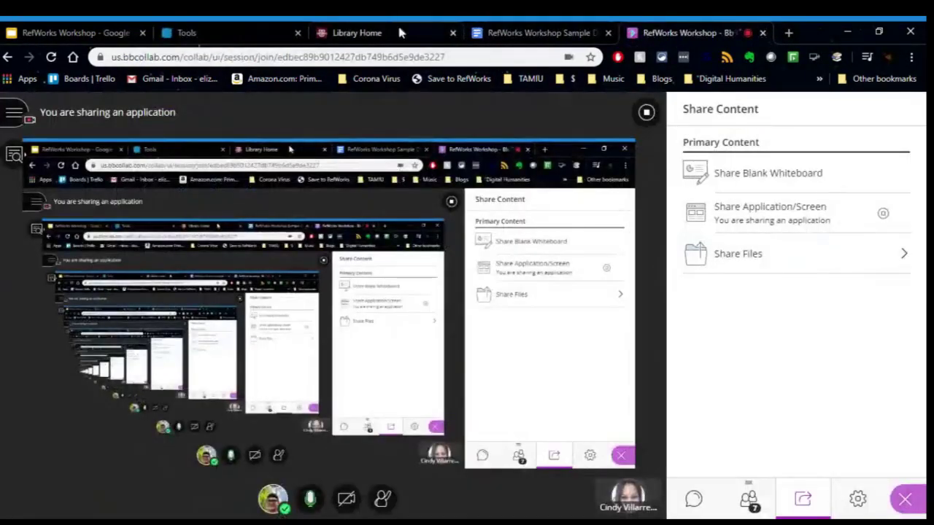
click(404, 33)
click(193, 33)
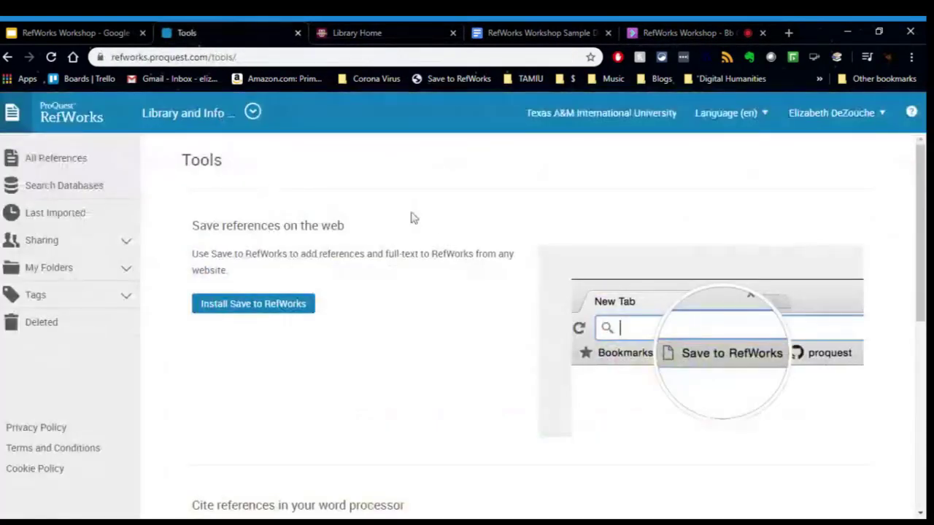
scroll(441, 240, down, 4)
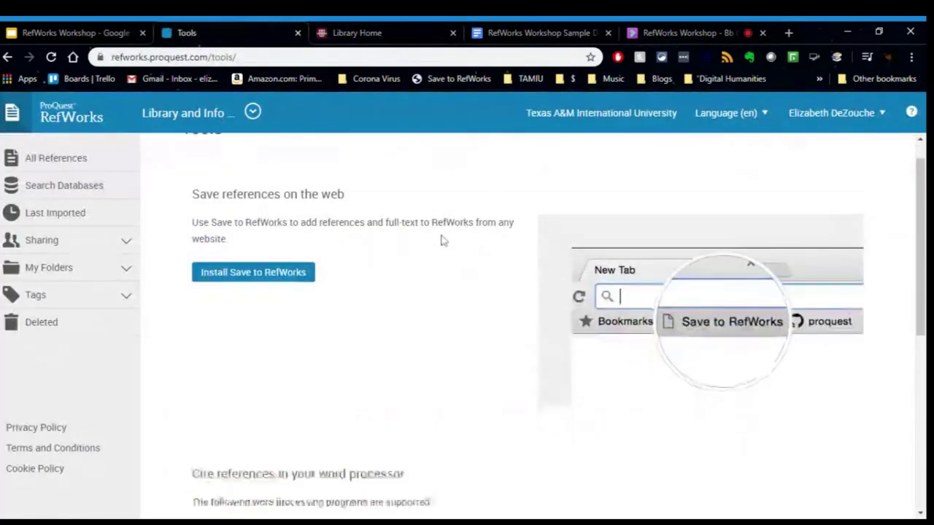
scroll(431, 228, down, 1)
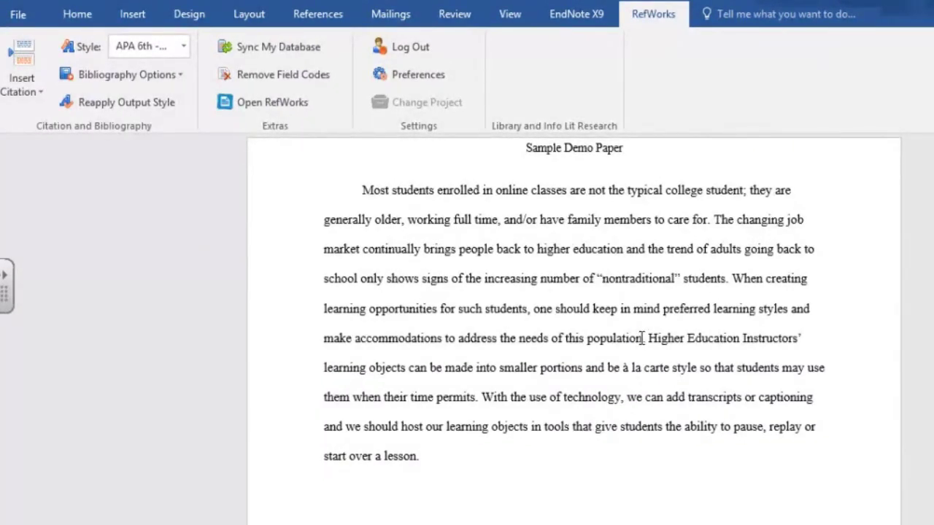
Start a new citation and select the 2009 Applying Universal Design to Information Literacy reference from the Information Literacy folder
click(18, 78)
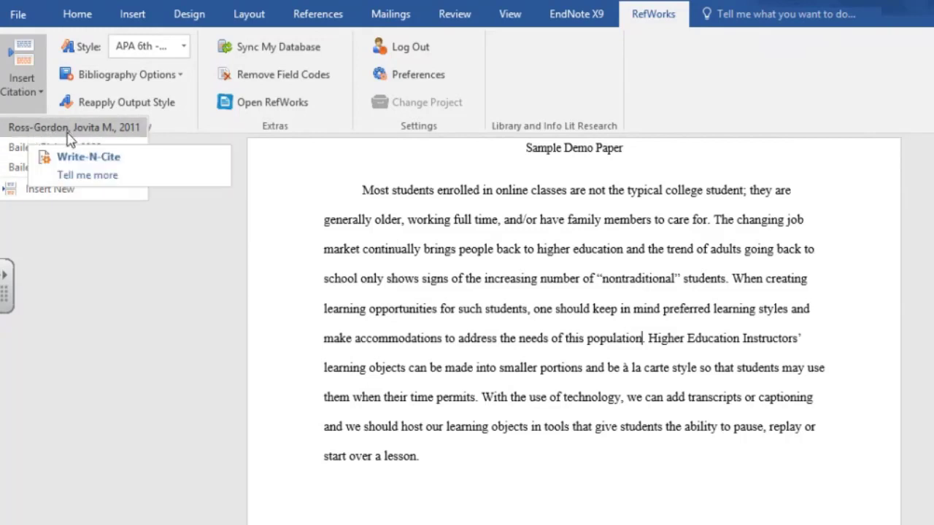
click(50, 189)
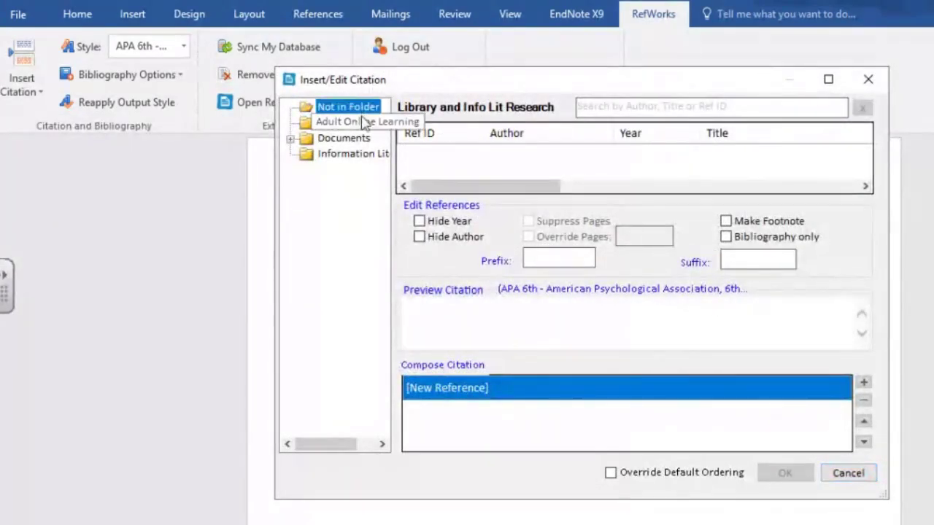
click(363, 122)
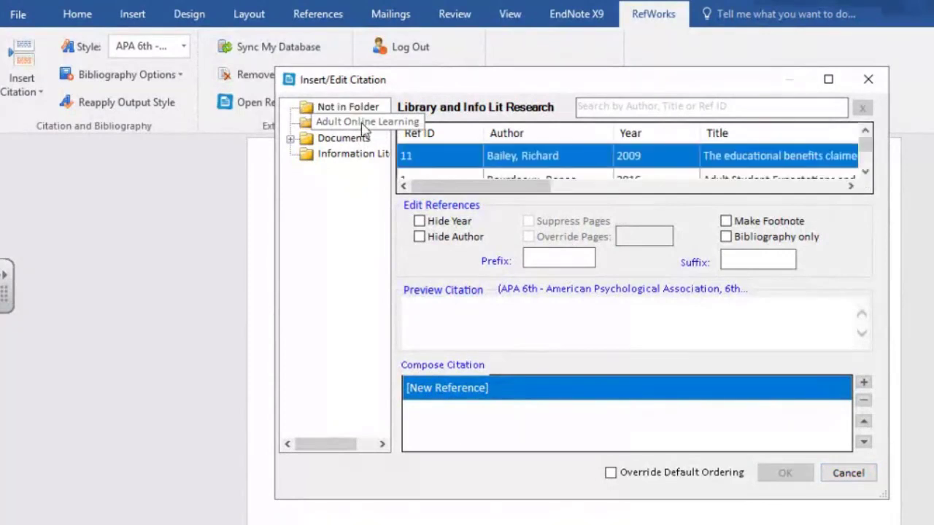
click(865, 172)
click(865, 173)
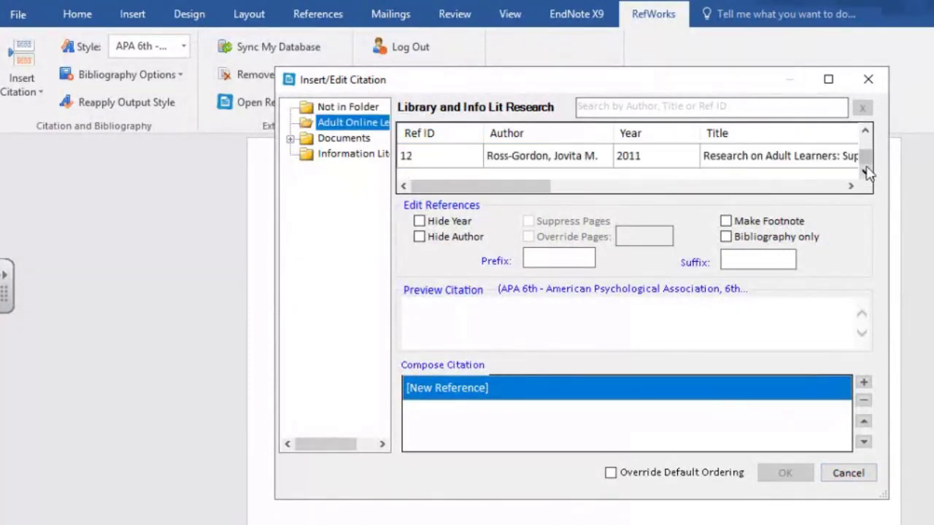
click(358, 154)
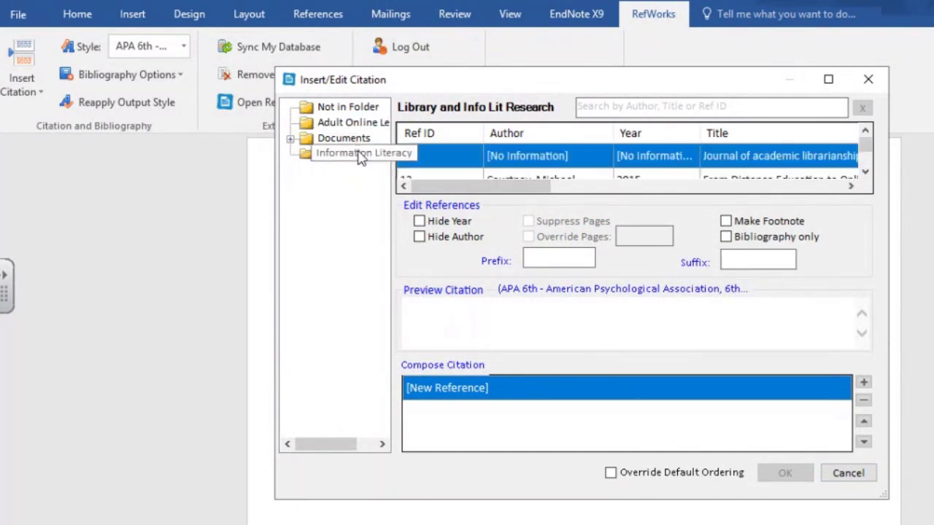
click(865, 172)
click(865, 172)
click(593, 159)
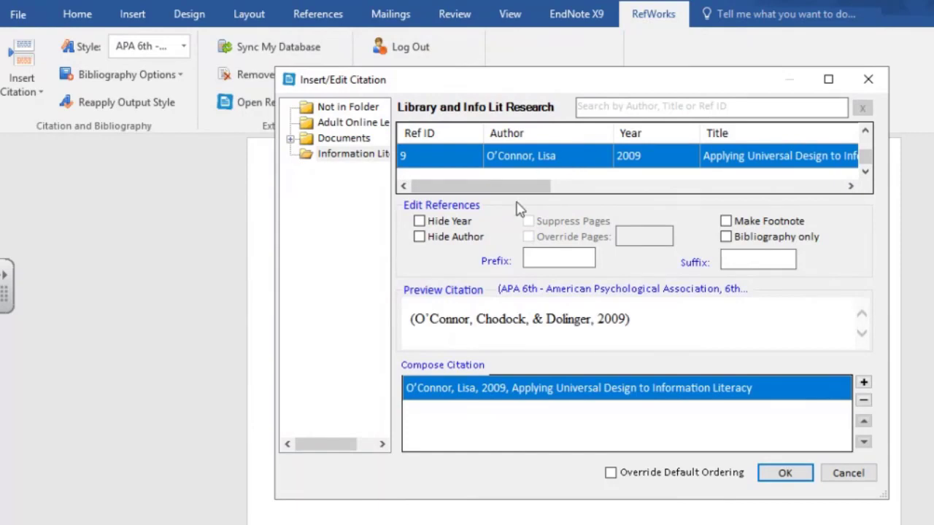
Preview the citation without year, without authors, and as a bibliography entry, then insert it after 'population'
click(420, 221)
click(420, 222)
click(419, 237)
click(420, 238)
click(726, 235)
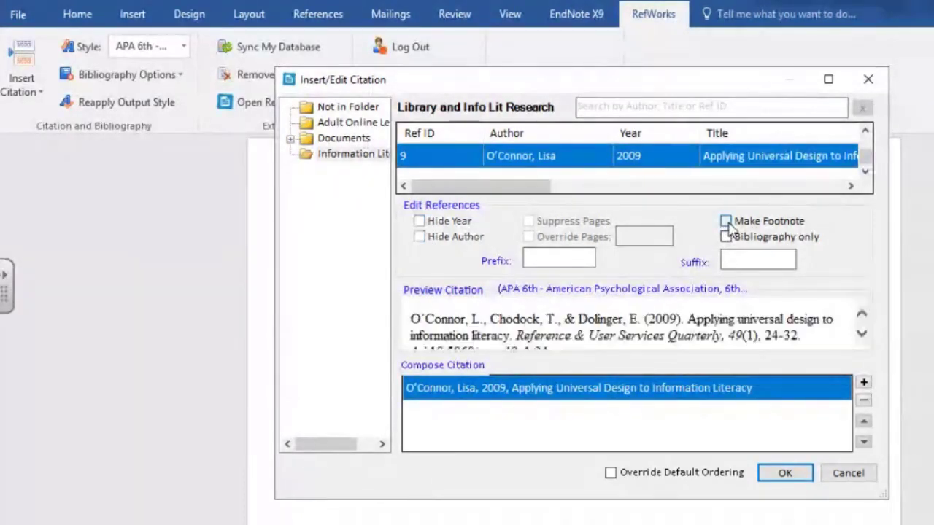
click(725, 235)
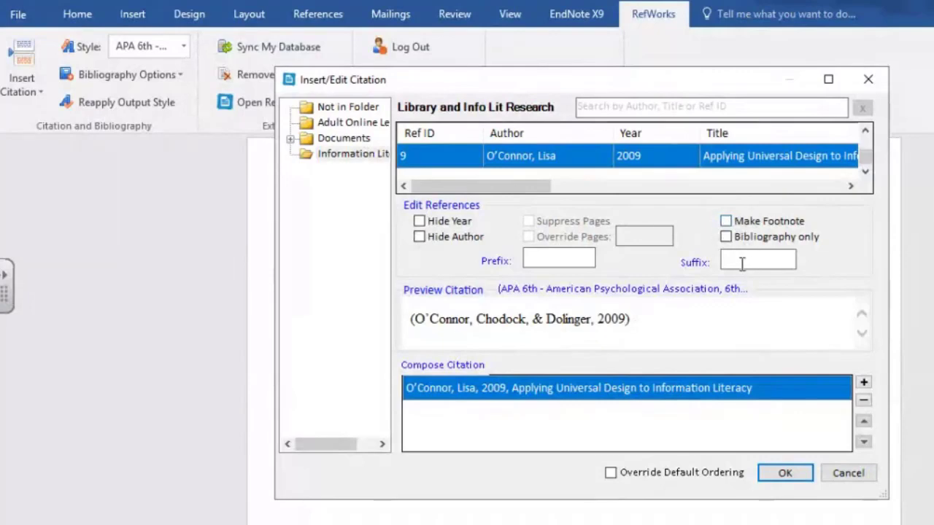
click(783, 473)
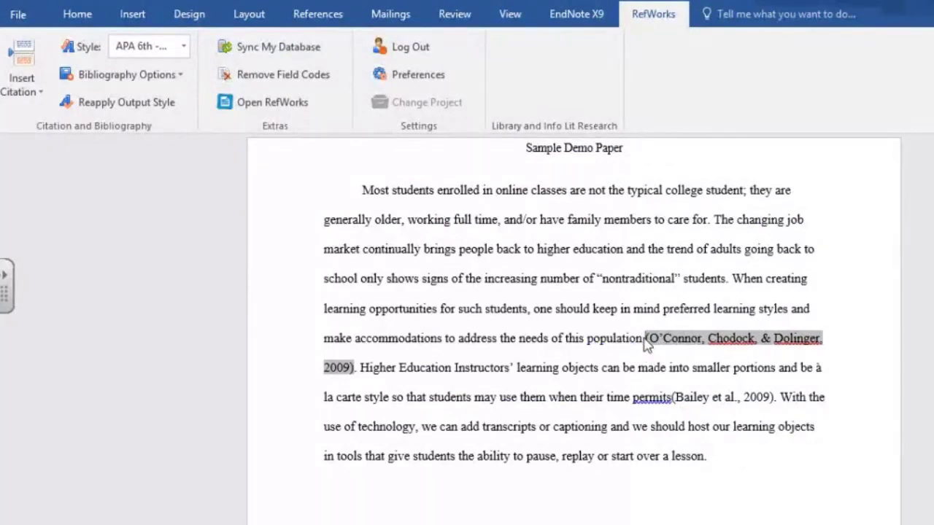
Insert the APA References bibliography at the end of the paper
scroll(646, 344, down, 1)
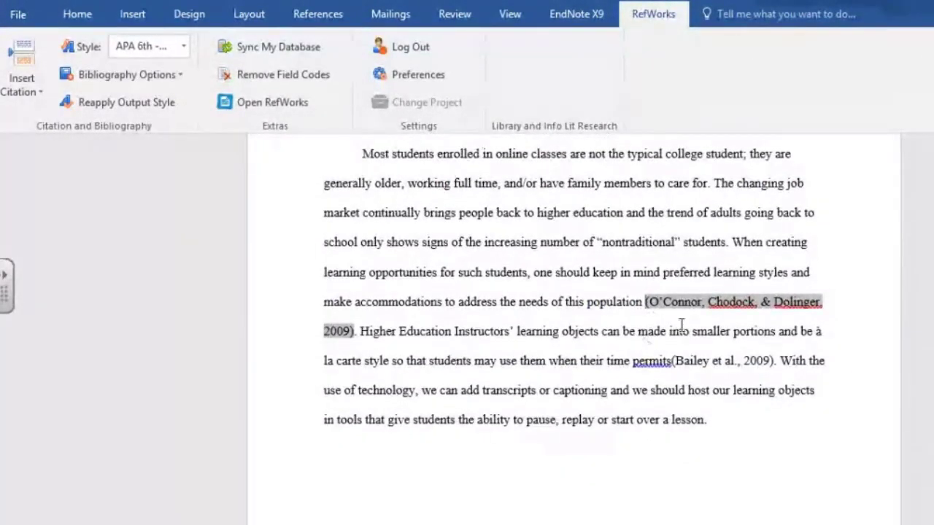
scroll(652, 303, down, 3)
scroll(653, 302, down, 1)
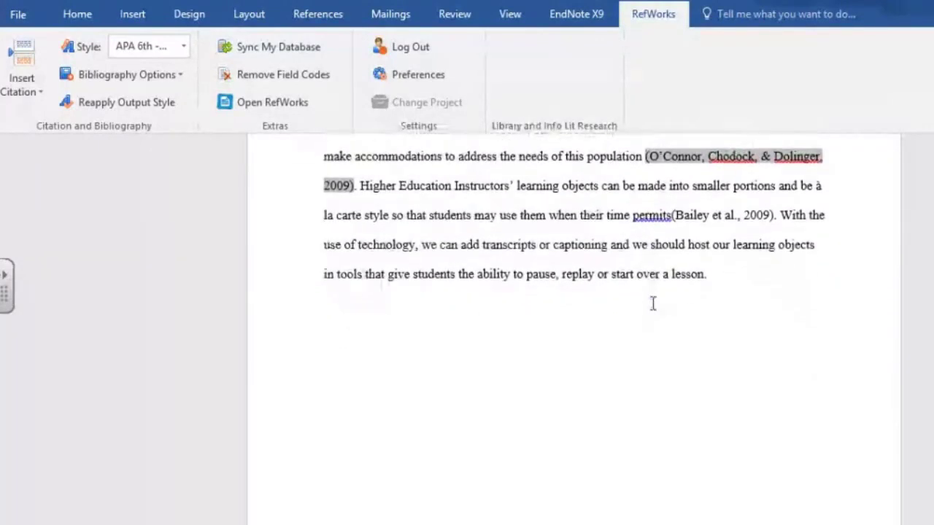
click(653, 335)
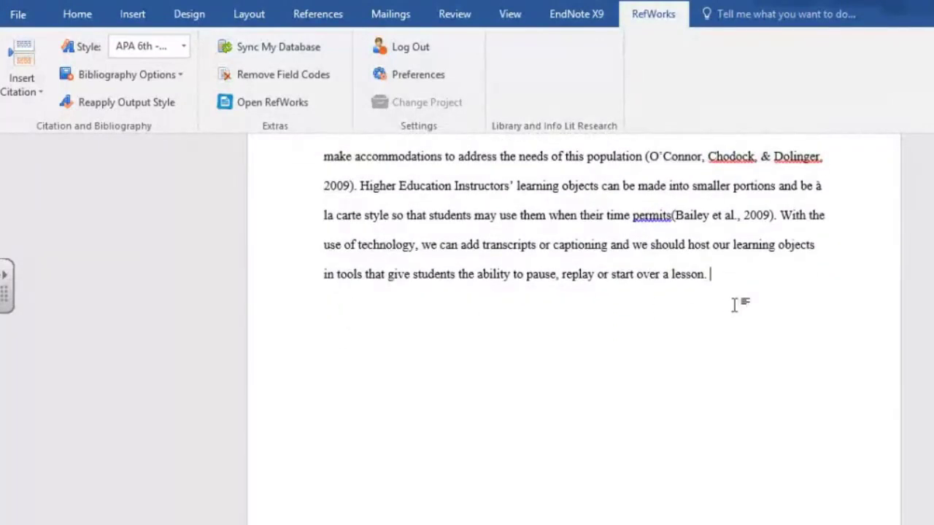
scroll(736, 306, down, 2)
scroll(738, 321, up, 2)
click(142, 80)
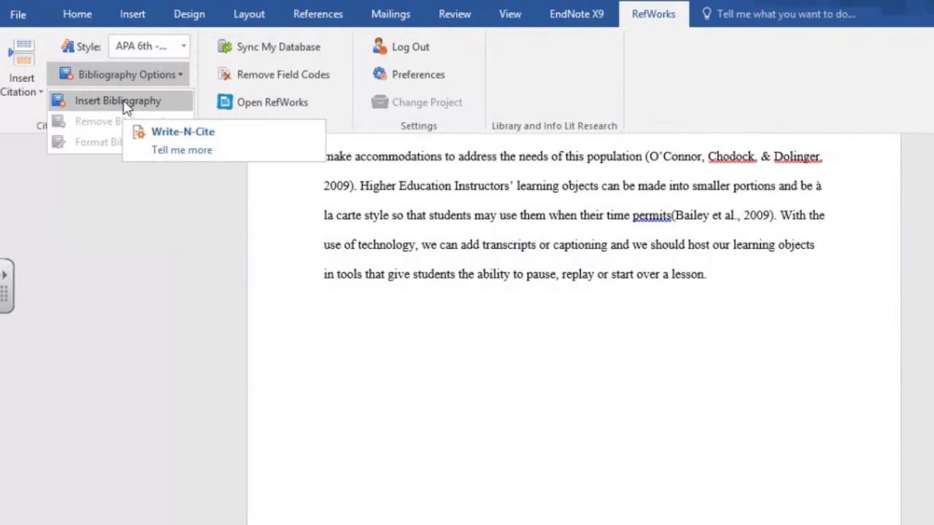
click(125, 106)
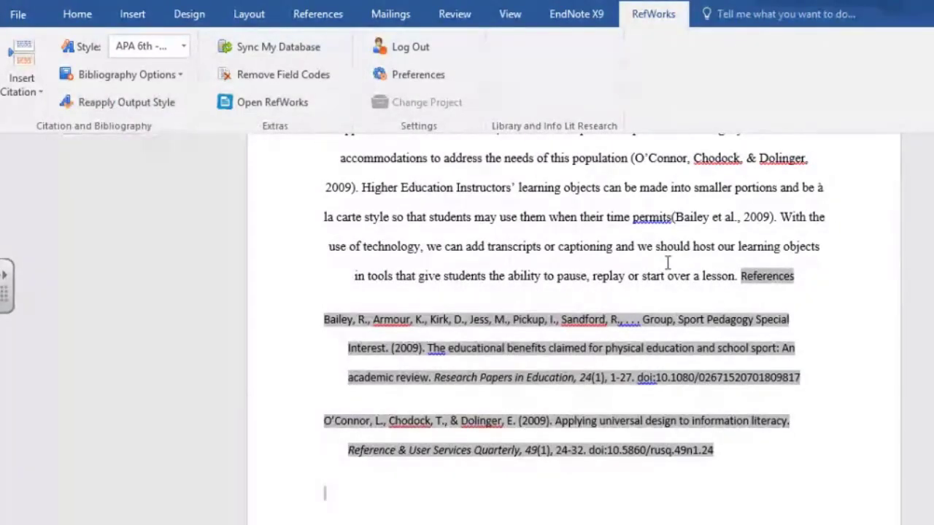
Check the O'Connor and Bailey et al. in-text citations
scroll(713, 360, up, 3)
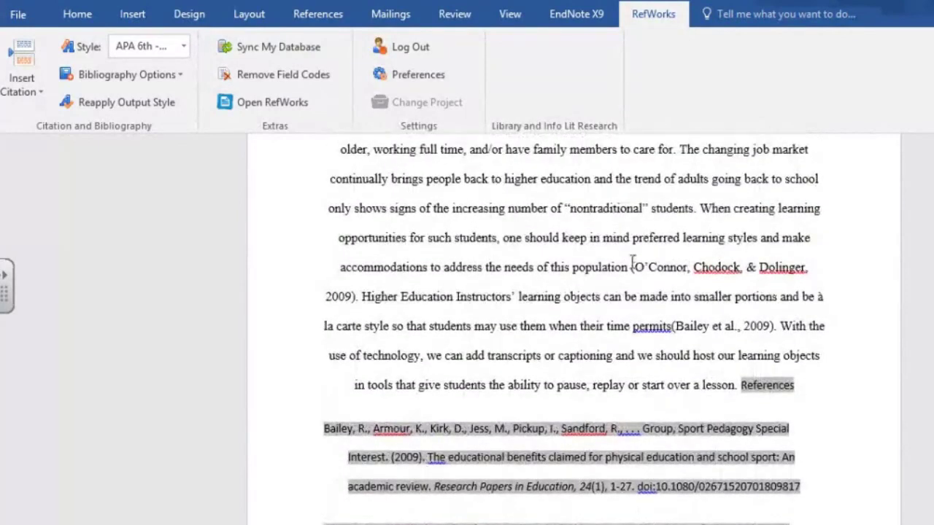
click(632, 269)
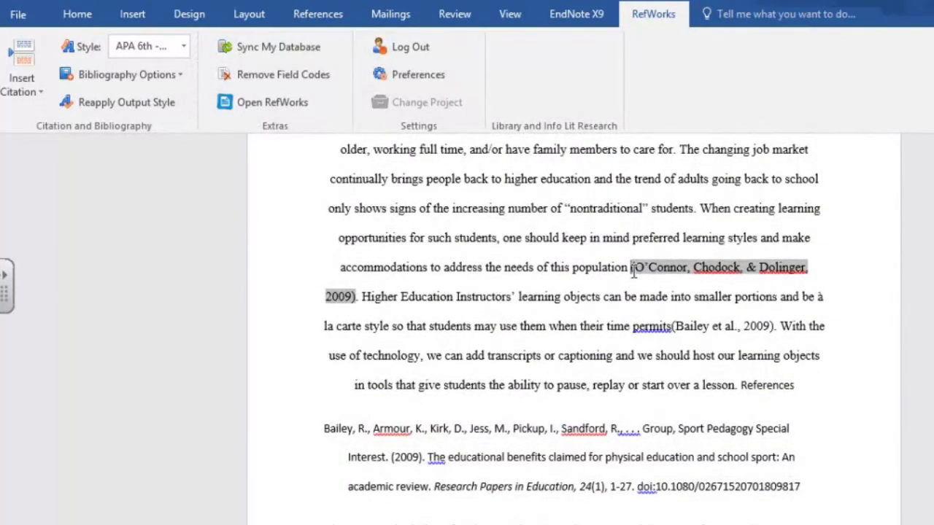
click(667, 325)
click(675, 327)
scroll(702, 311, down, 1)
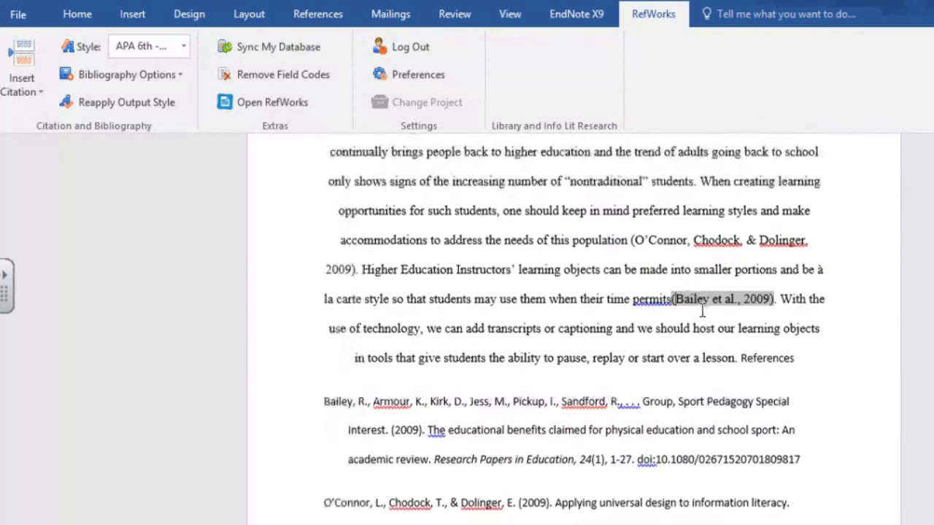
scroll(702, 311, down, 4)
Move the References heading onto its own line with blank lines above it, then locate 'permit'
click(532, 264)
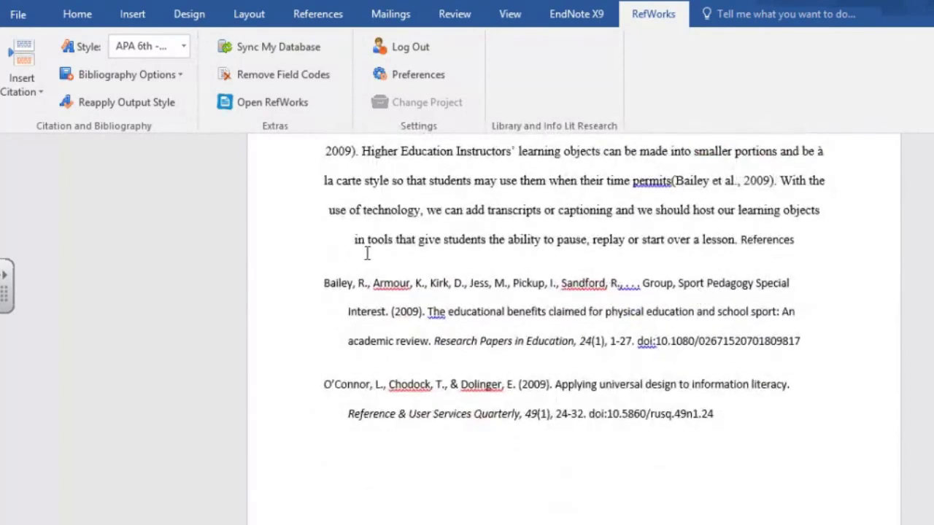
click(322, 288)
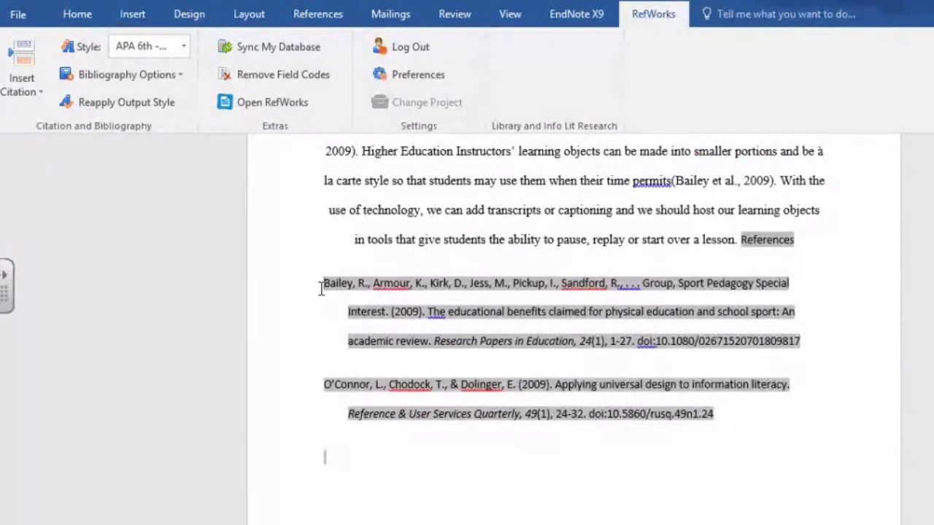
key(Home)
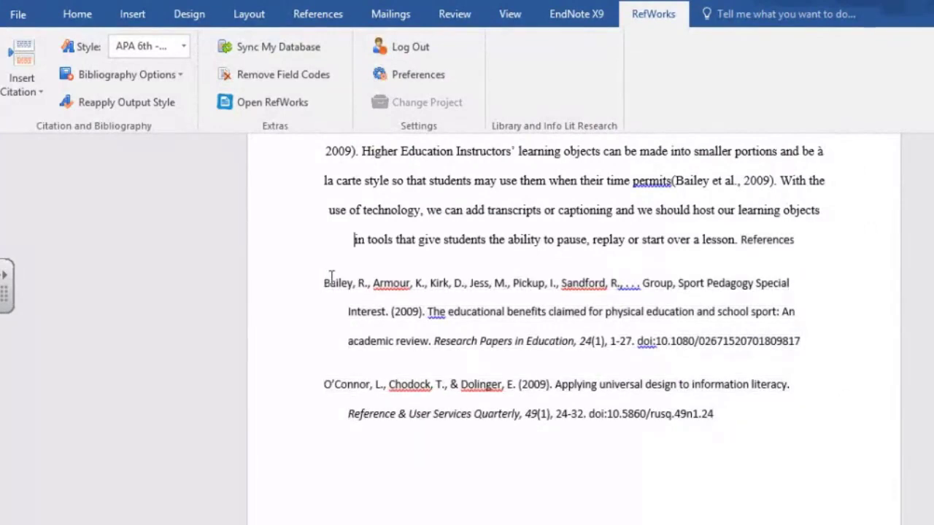
click(331, 281)
key(Up)
click(801, 253)
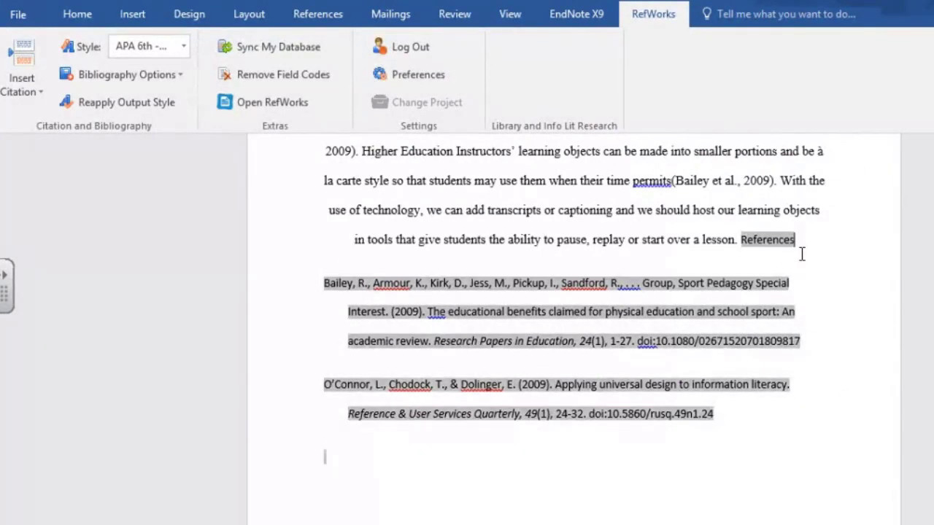
click(741, 241)
key(Return)
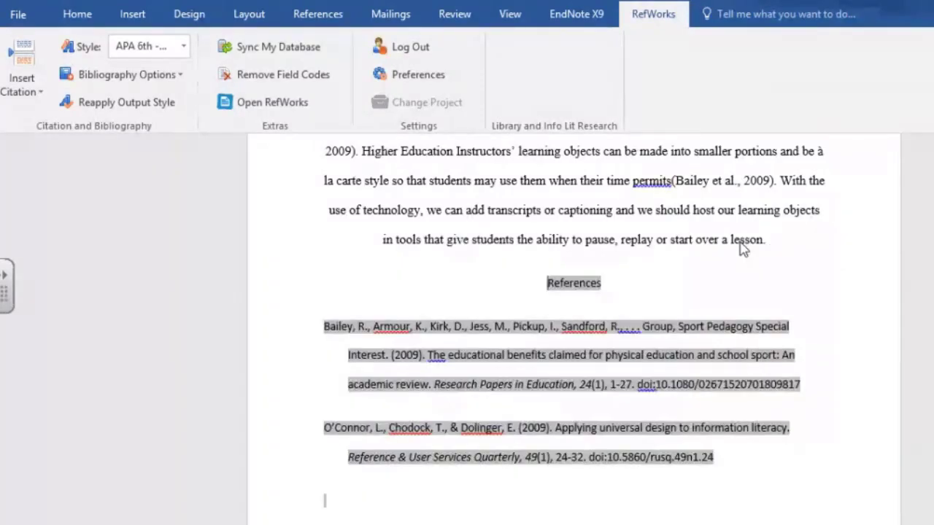
key(Return)
click(581, 288)
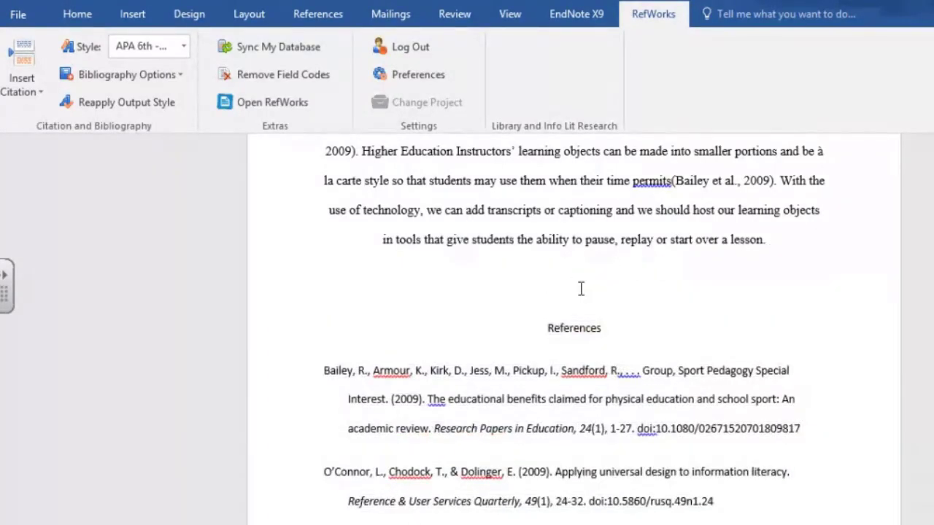
scroll(580, 289, up, 2)
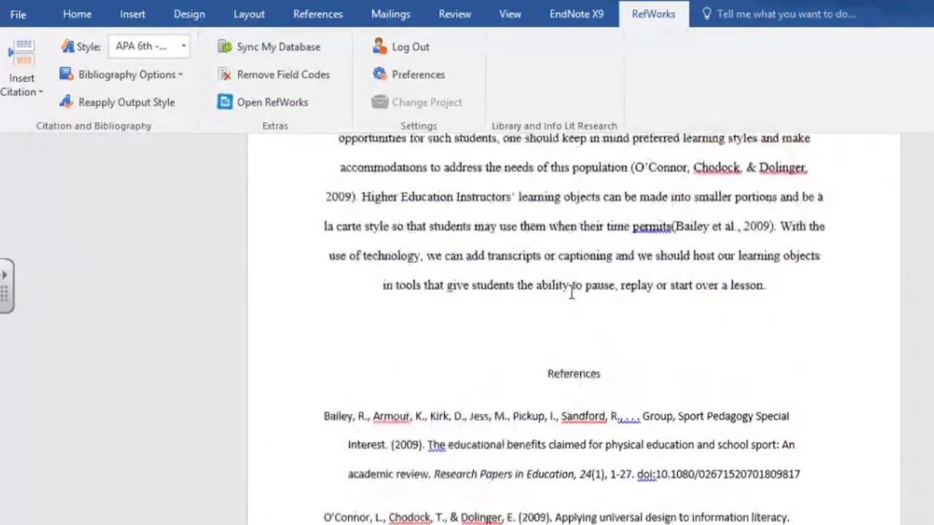
click(668, 252)
Correct 'permit' to 'permits' and switch the citation style to MLA 7th Edition
text(s)
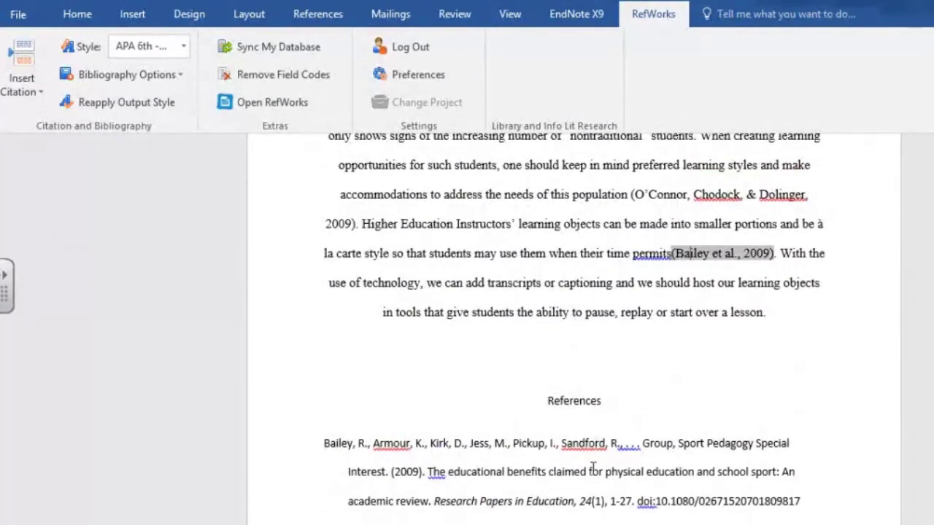
click(591, 469)
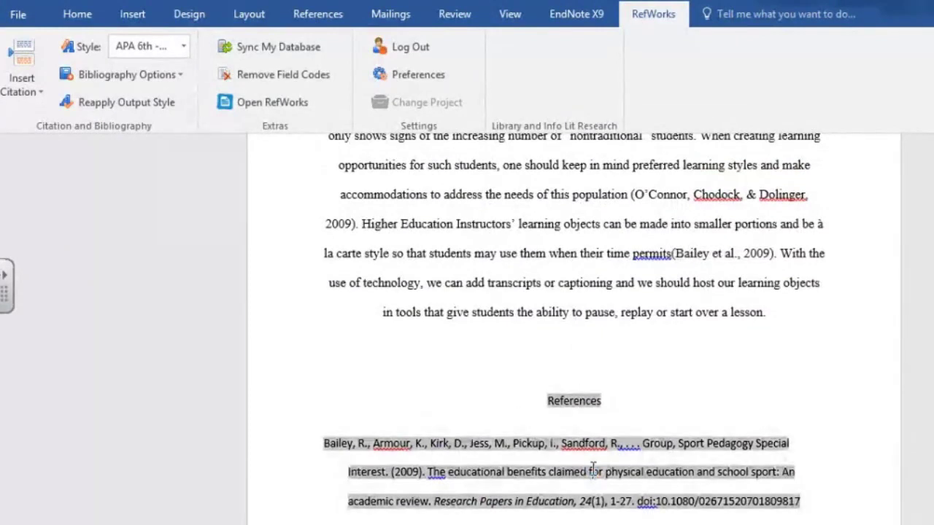
click(184, 47)
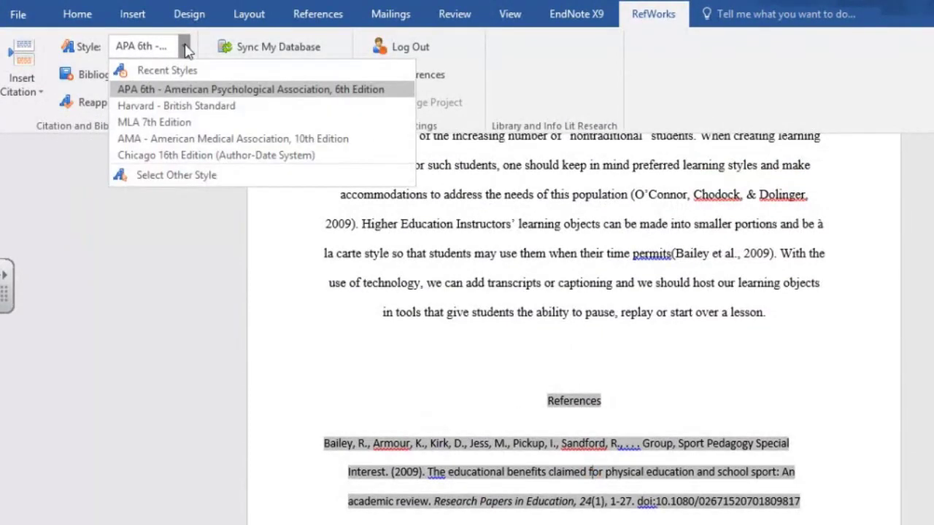
click(175, 122)
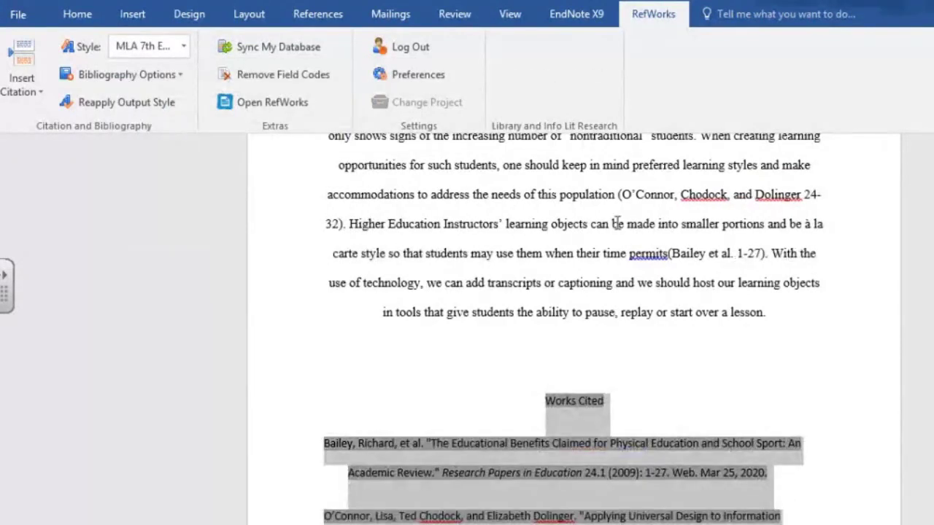
Check the reformatted O'Connor citation and the new Works Cited list
click(618, 194)
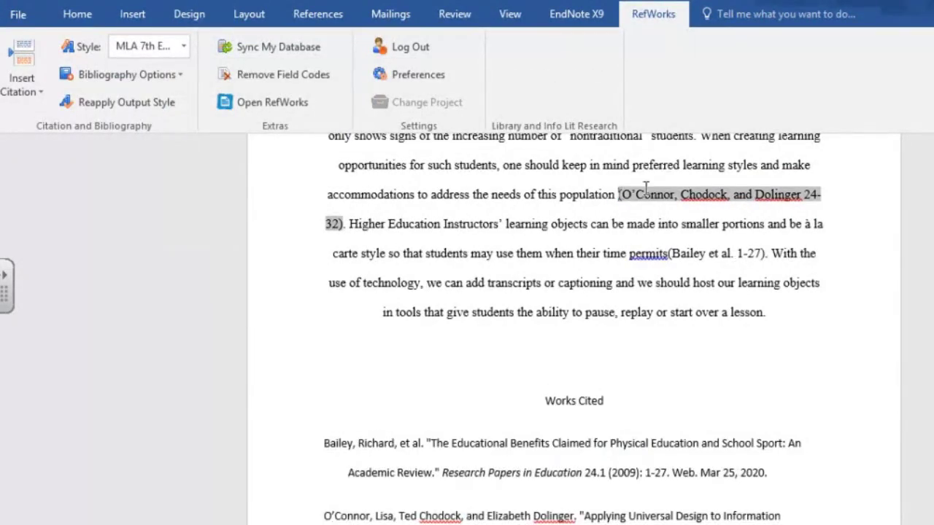
click(557, 433)
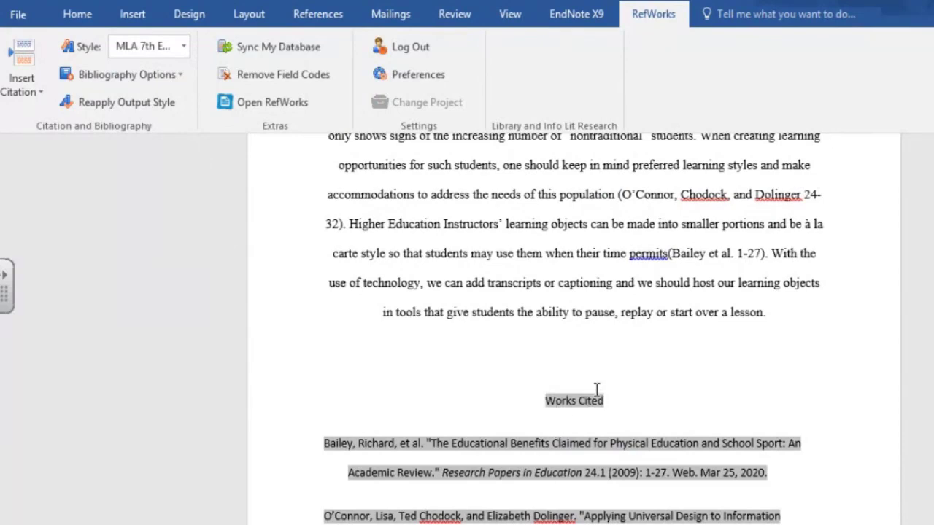
click(563, 295)
scroll(564, 297, up, 1)
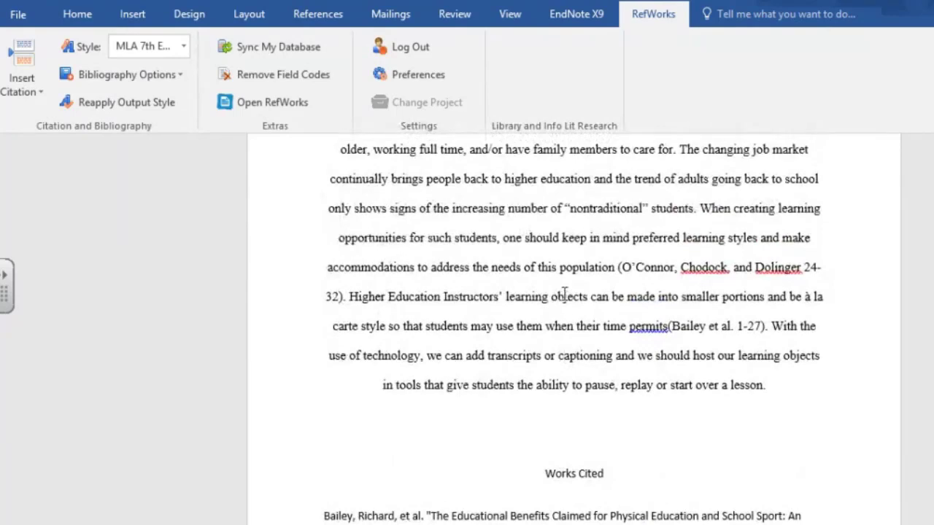
scroll(564, 295, up, 1)
scroll(564, 295, down, 2)
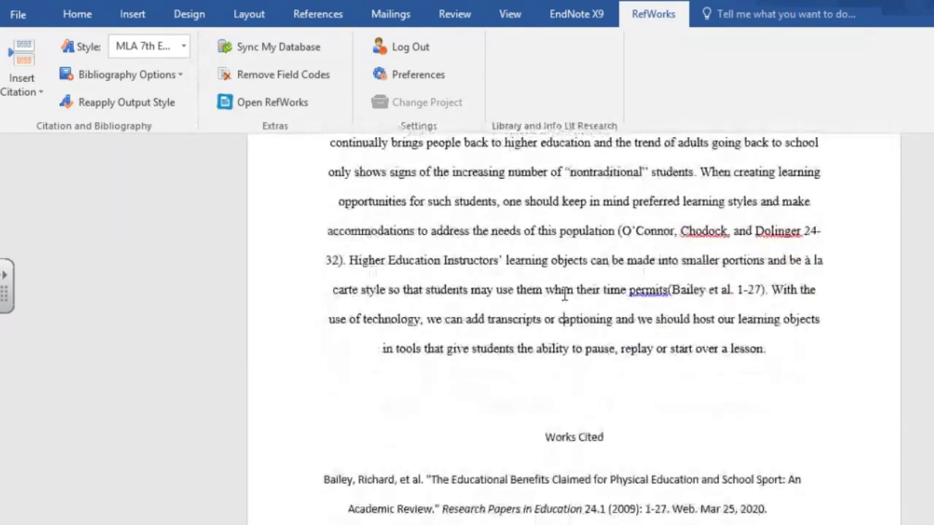
scroll(564, 295, down, 2)
scroll(600, 295, up, 4)
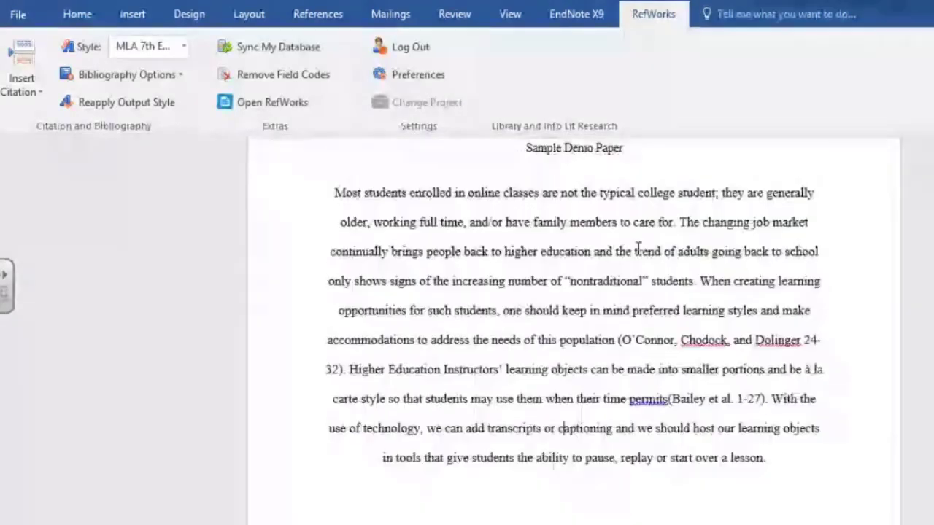
scroll(637, 248, down, 1)
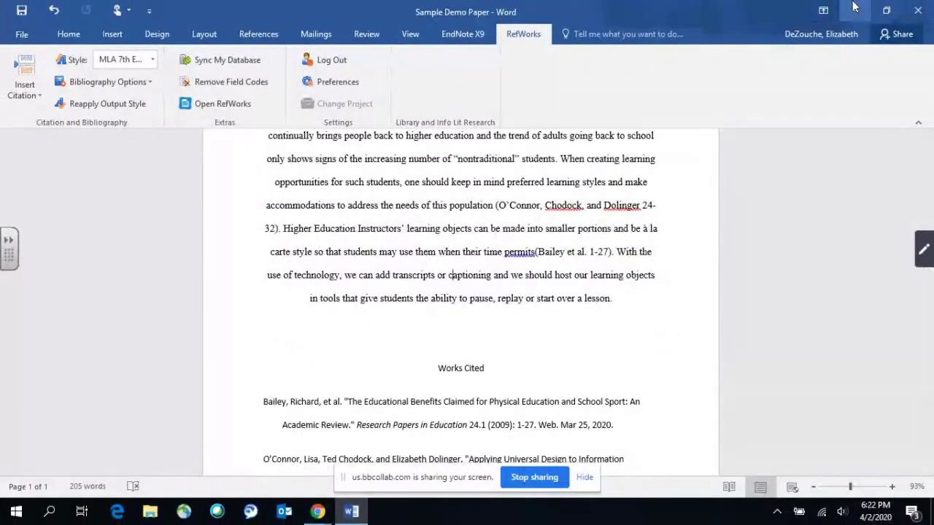
Minimize Word and view the Google Docs add-on information on the RefWorks Tools page
click(855, 10)
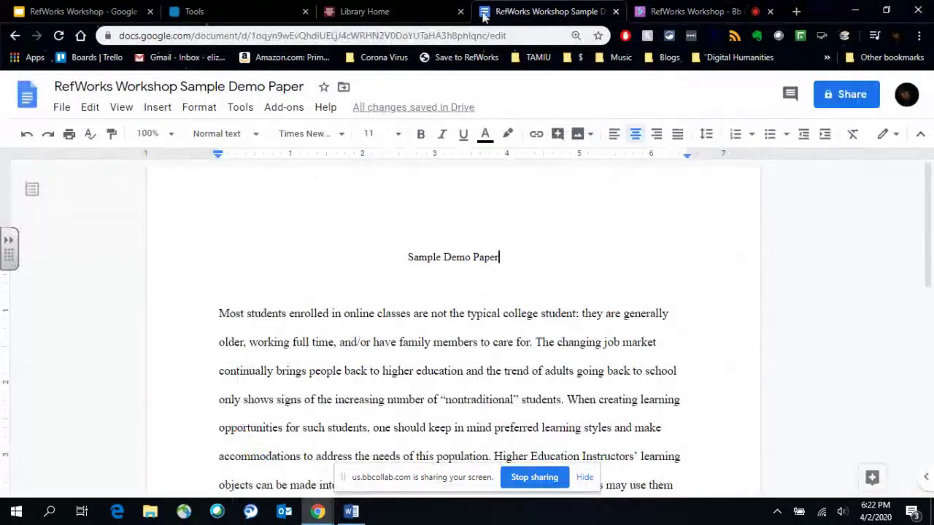
click(208, 12)
click(345, 209)
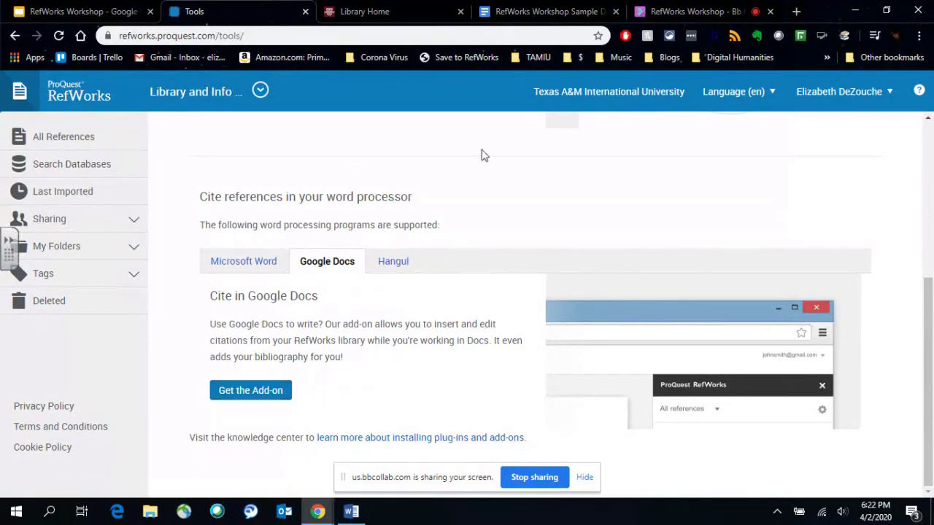
Back in the demo paper, place the caret after 'permits' and open Add-ons > ProQuest RefWorks
click(536, 16)
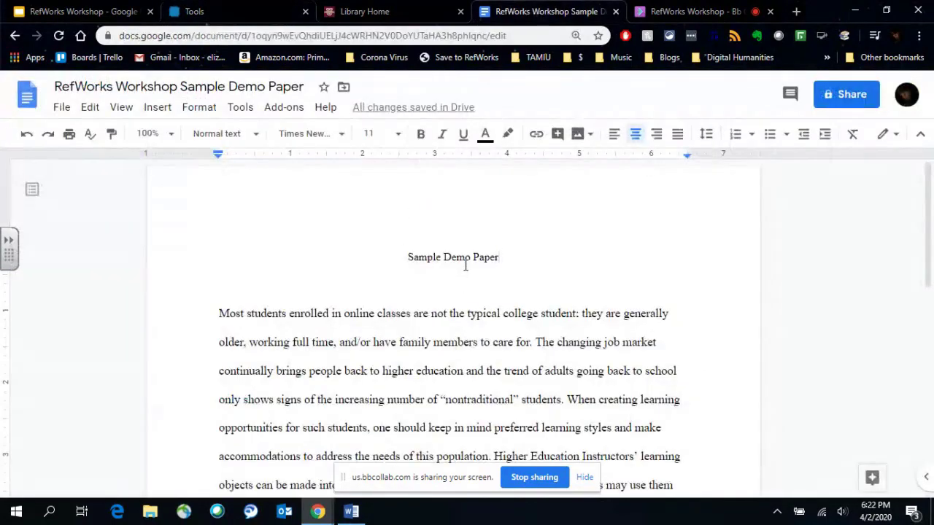
scroll(465, 266, down, 4)
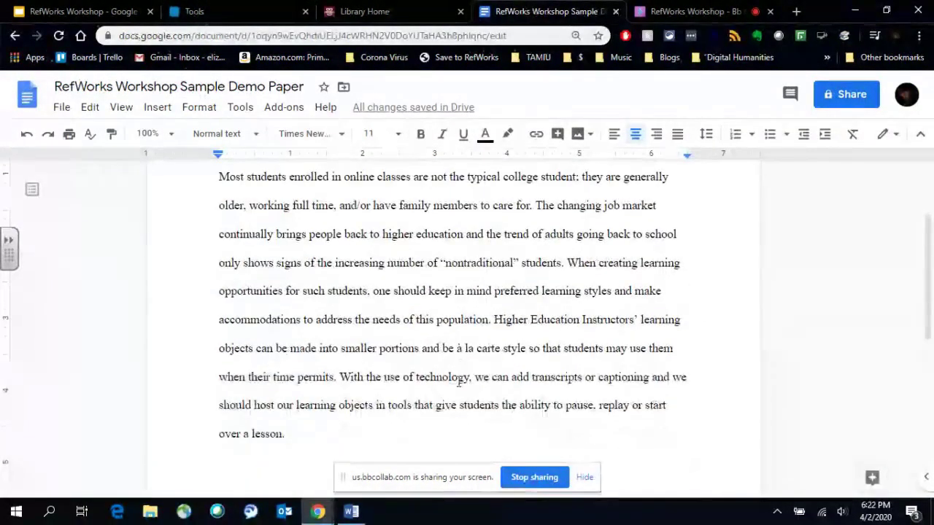
click(335, 376)
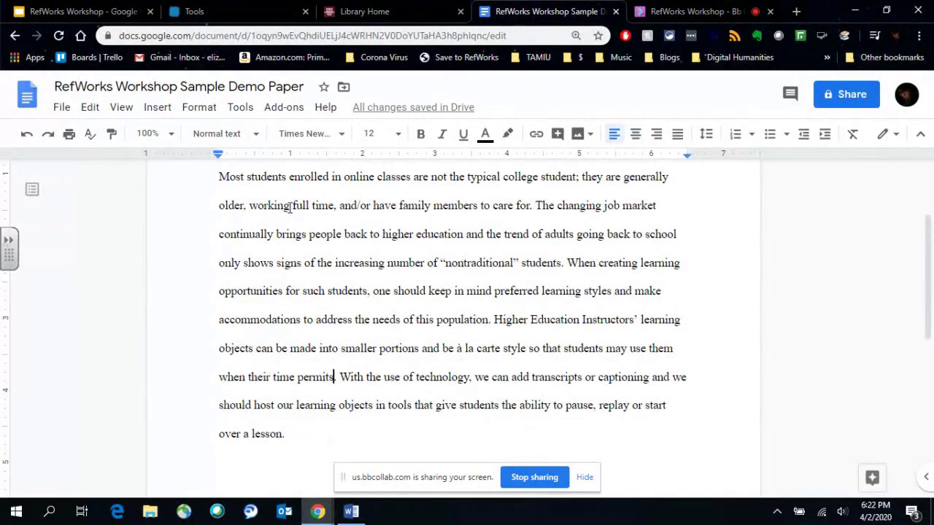
click(282, 109)
mouse_move(325, 108)
mouse_move(294, 171)
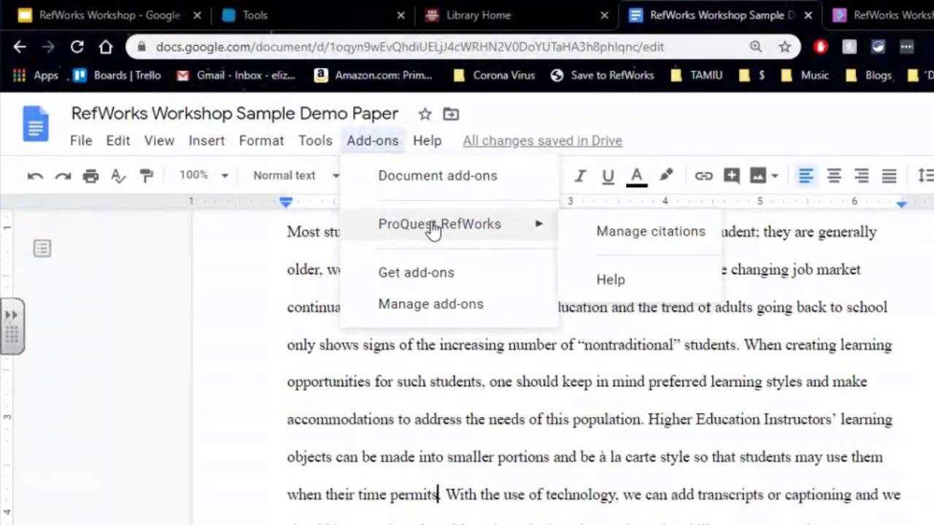
Cite Ref ID 9, 'Applying Universal Design to Information Literacy', after 'permits' with a preceding space
click(626, 242)
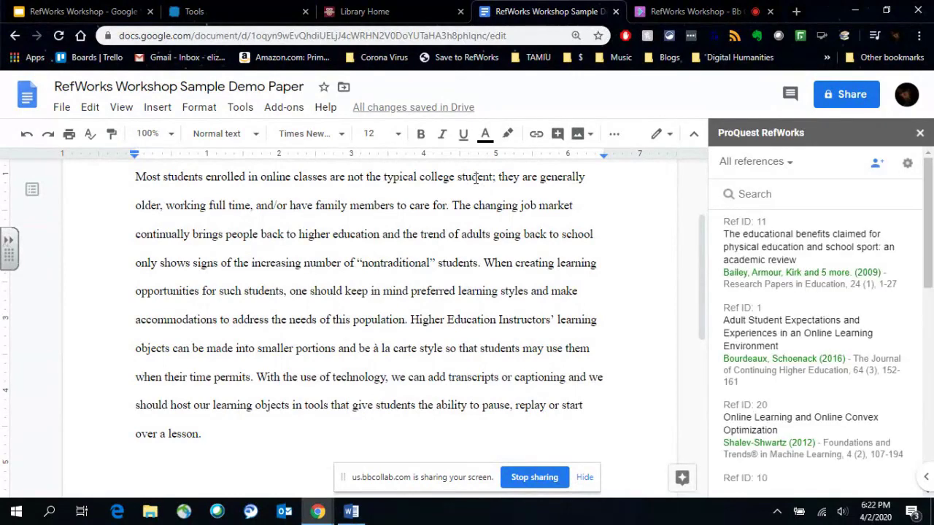
mouse_move(811, 271)
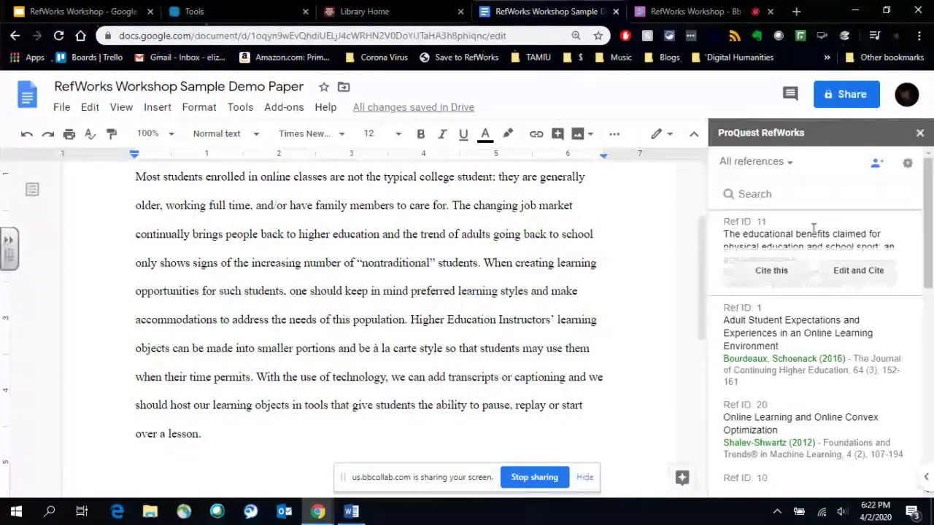
scroll(839, 307, down, 3)
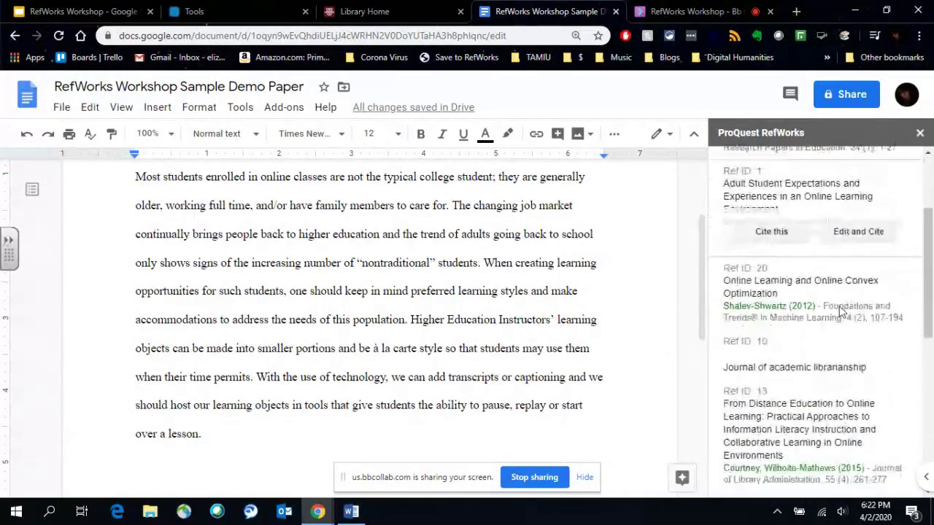
scroll(841, 311, down, 5)
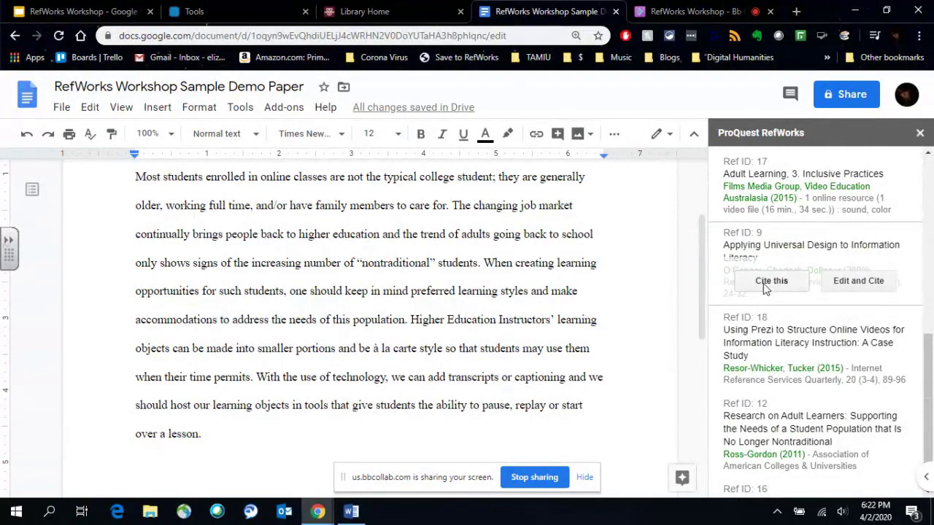
click(764, 284)
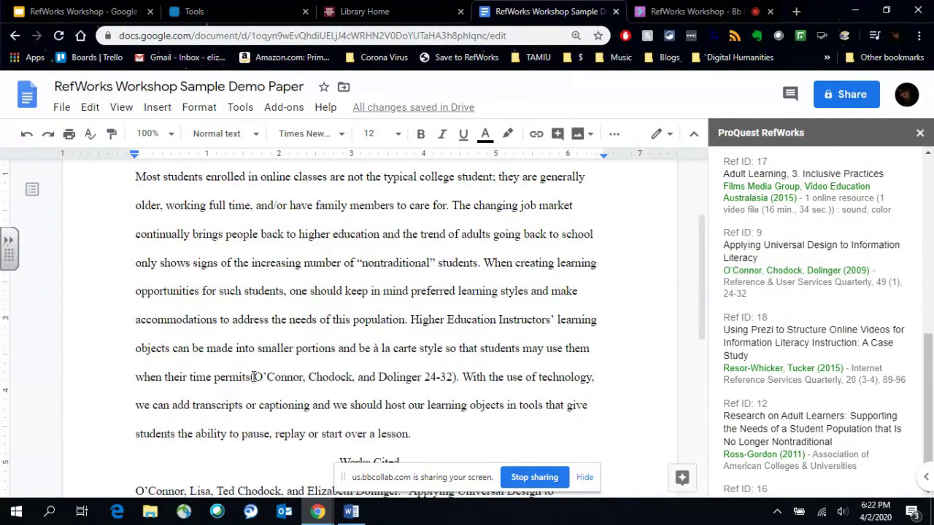
click(250, 375)
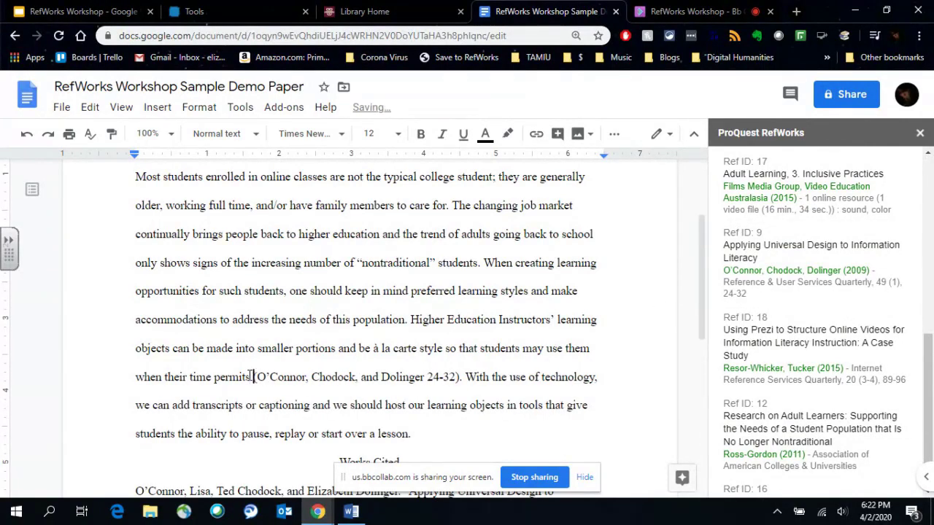
Insert blank lines above the Works Cited list and check the new Works Cited entry
scroll(321, 343, down, 2)
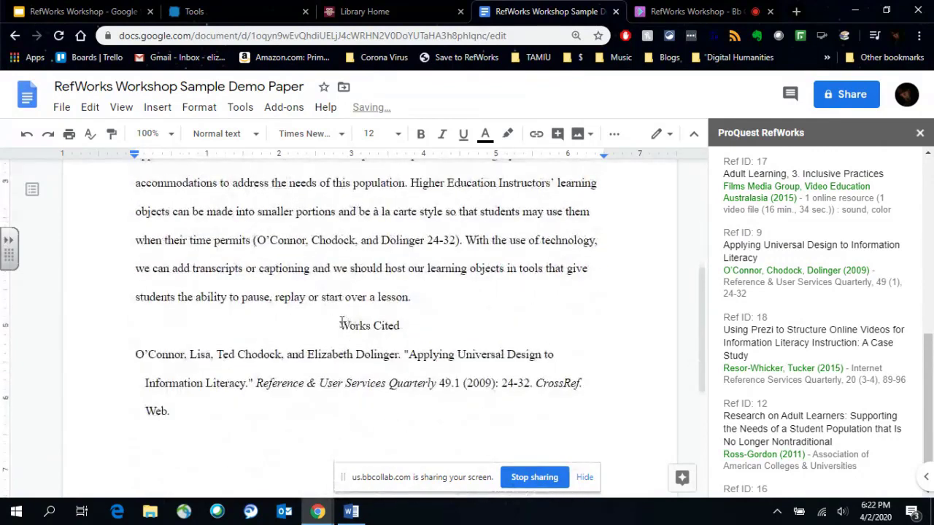
click(416, 325)
key(Home)
key(Return)
key(Return)
click(417, 325)
scroll(436, 345, up, 1)
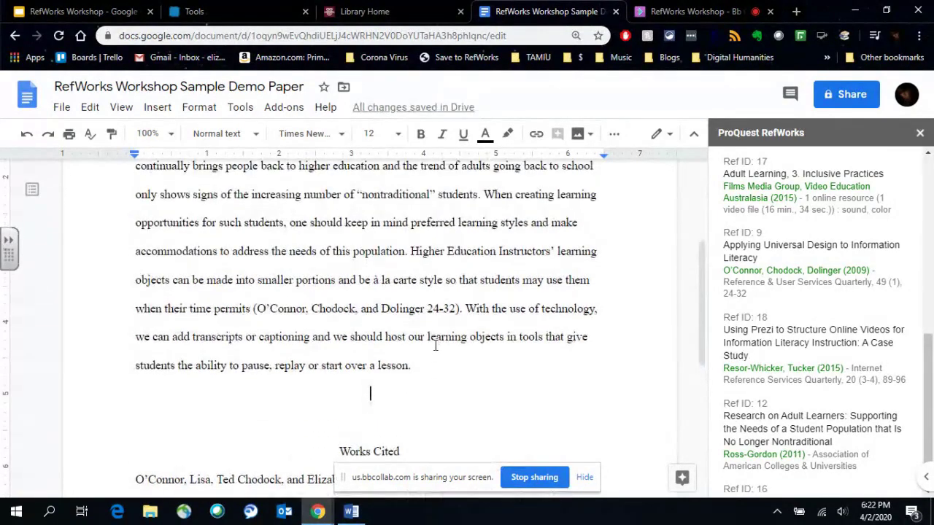
scroll(413, 383, down, 1)
scroll(413, 379, down, 2)
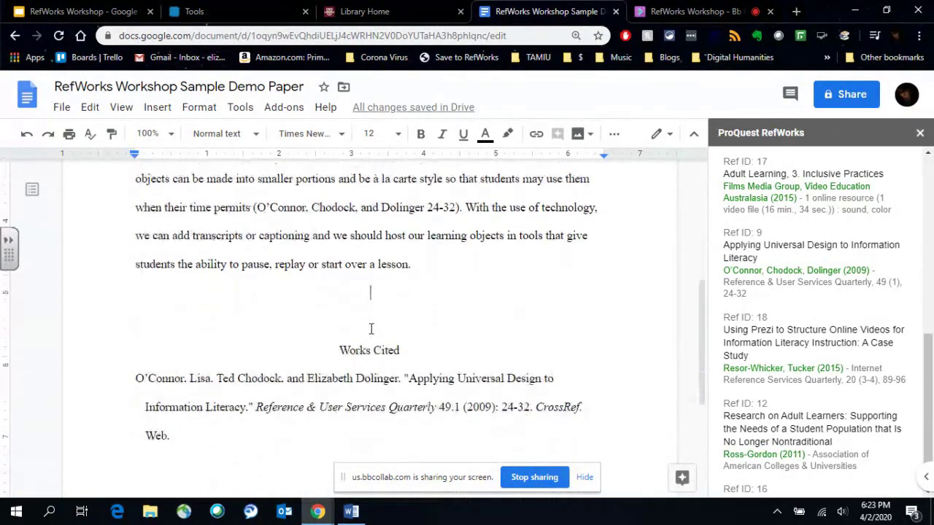
click(327, 385)
click(326, 399)
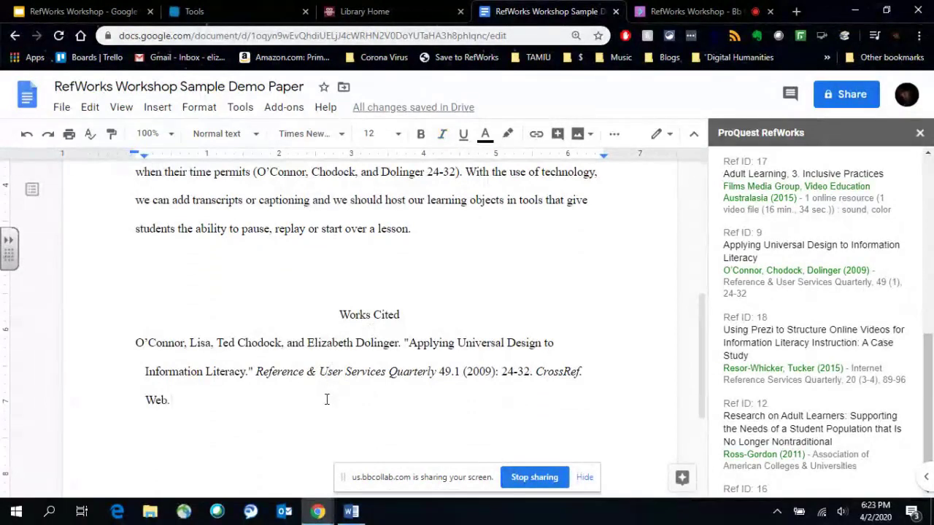
Close the sidebar, put the caret after 'lesson', and reopen ProQuest RefWorks Manage citations
click(920, 137)
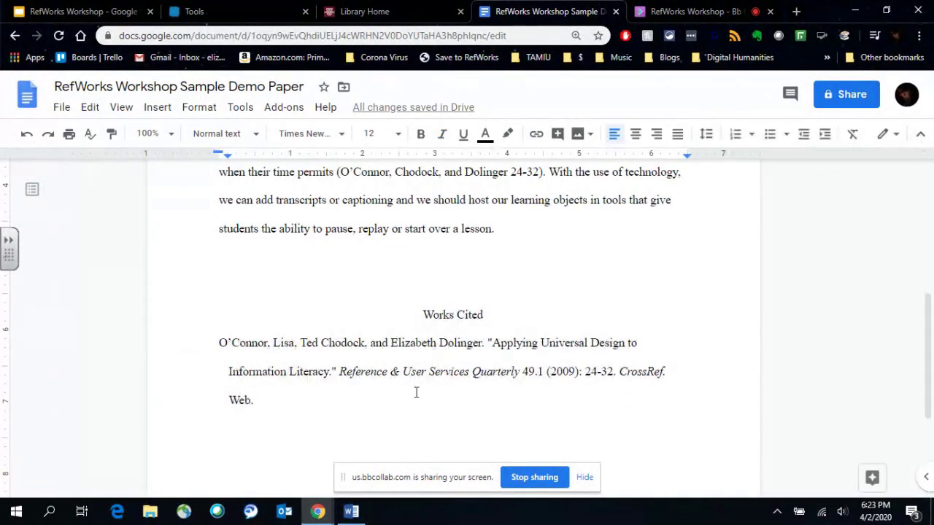
scroll(467, 270, up, 1)
click(516, 302)
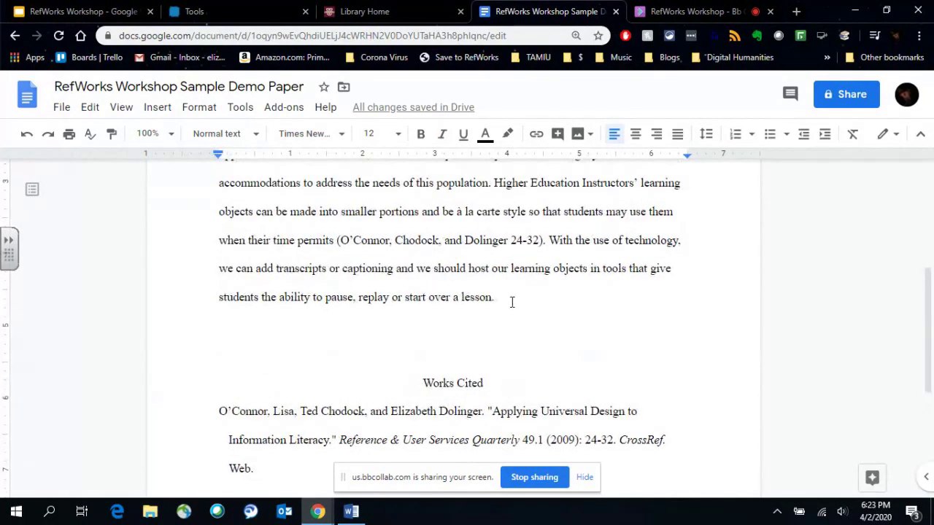
click(284, 113)
mouse_move(343, 113)
mouse_move(302, 115)
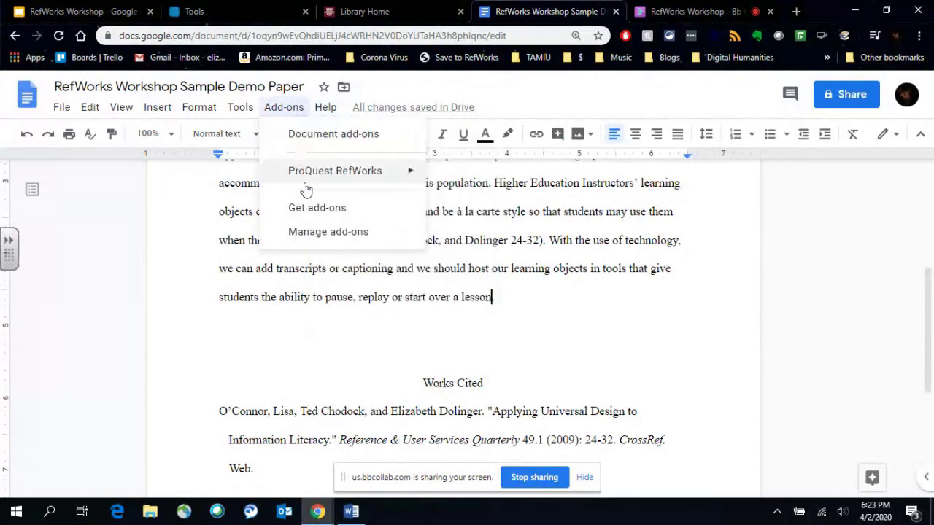
mouse_move(308, 186)
click(467, 178)
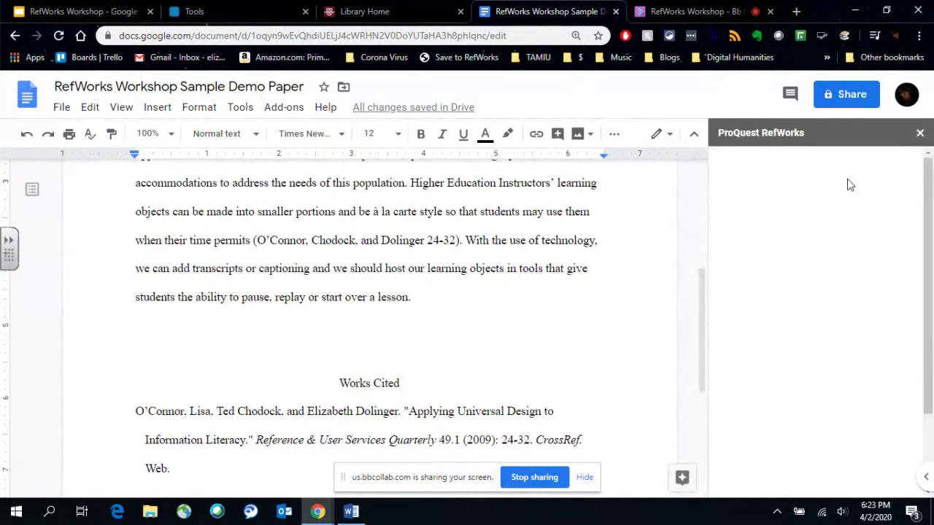
Cite Ref ID 13, the Courtney and Wilhoite-Mathews distance-education article, after 'over a lesson'
scroll(846, 306, down, 4)
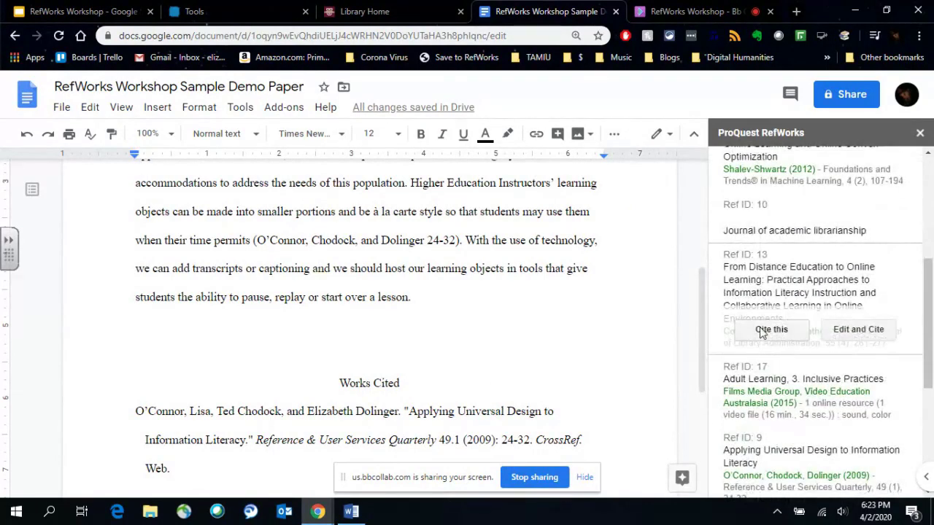
click(764, 330)
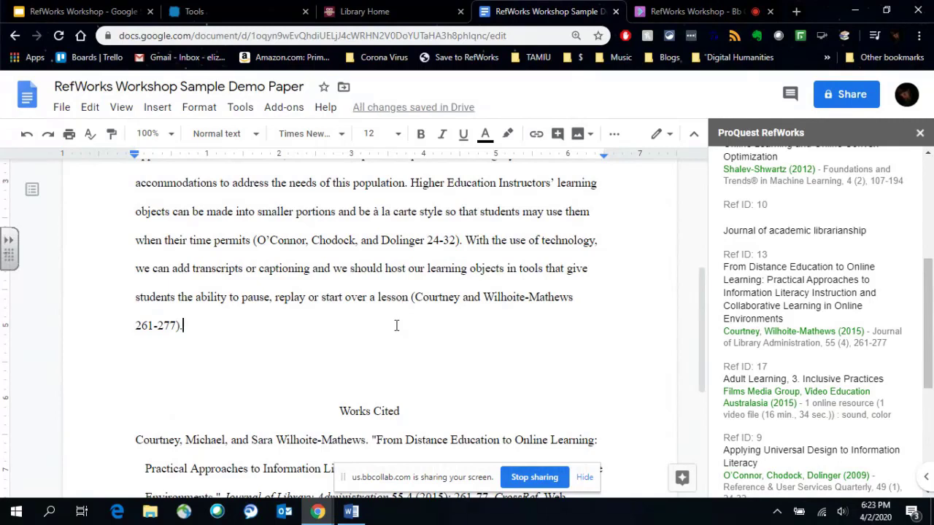
click(396, 325)
scroll(396, 321, down, 1)
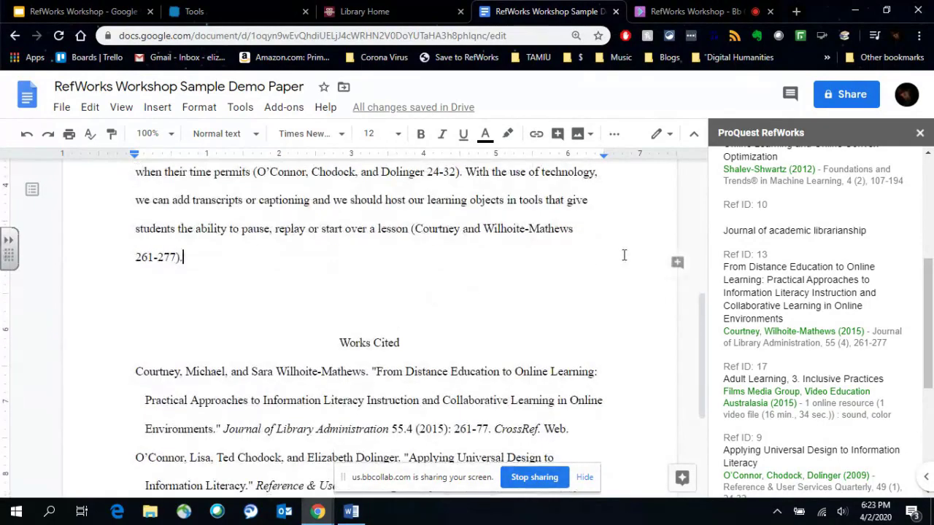
Change the document's citation style to APA 6th, giving author–year citations like (Courtney & Wilhoite-Mathews, 2015)
scroll(577, 263, up, 1)
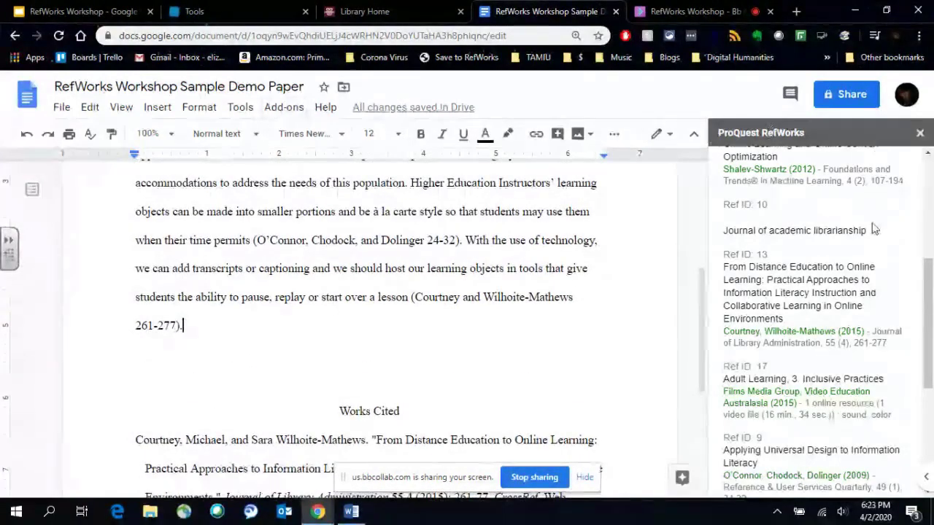
scroll(871, 246, up, 4)
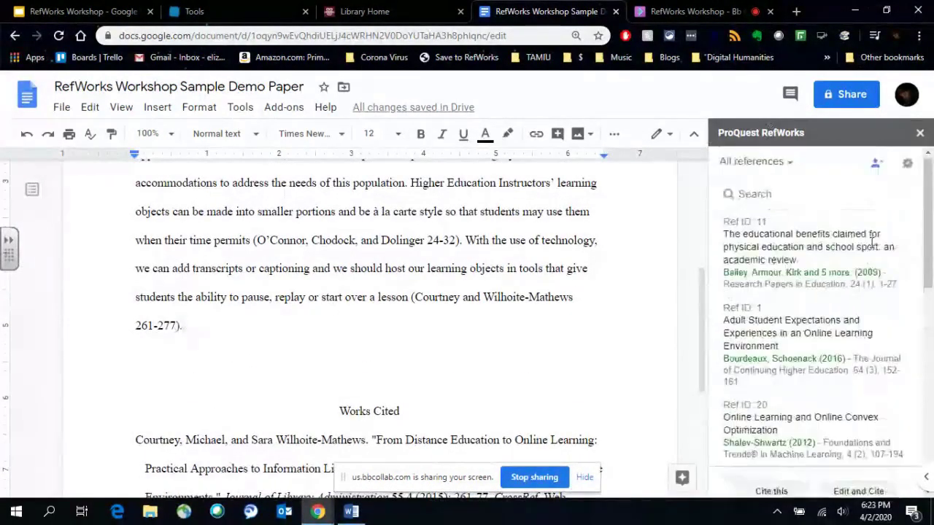
click(908, 164)
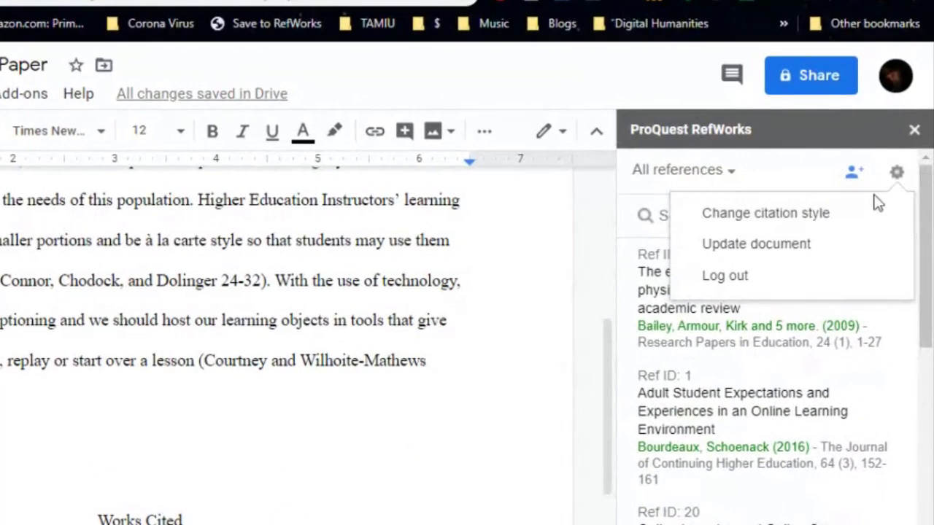
click(822, 219)
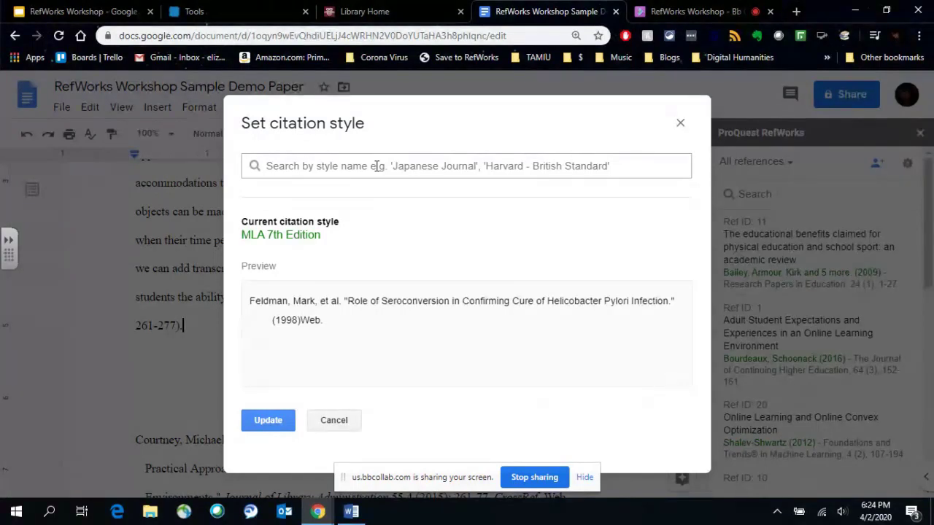
click(376, 167)
click(373, 190)
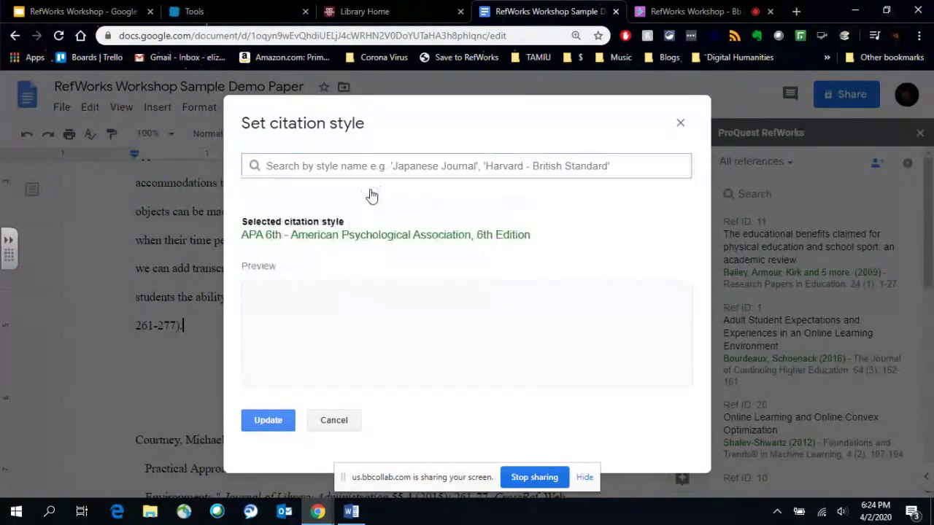
click(274, 420)
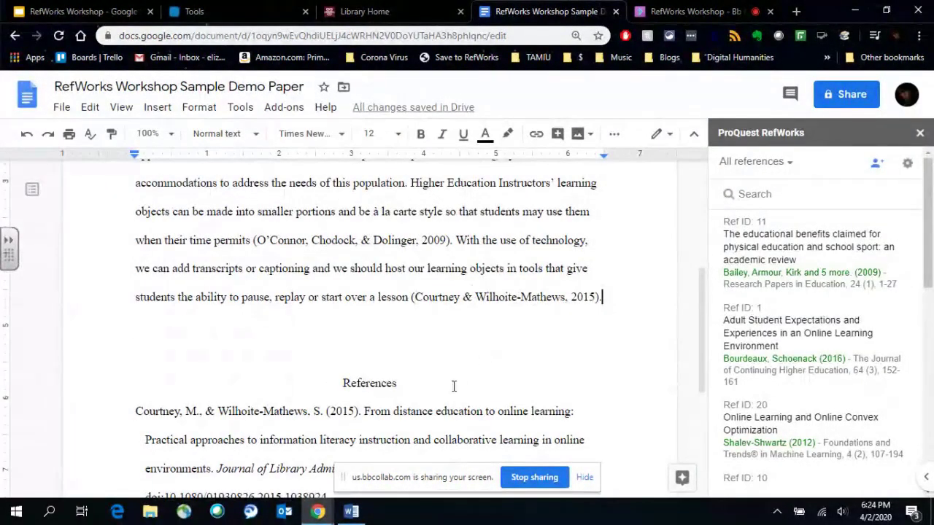
key(Down)
scroll(509, 347, down, 2)
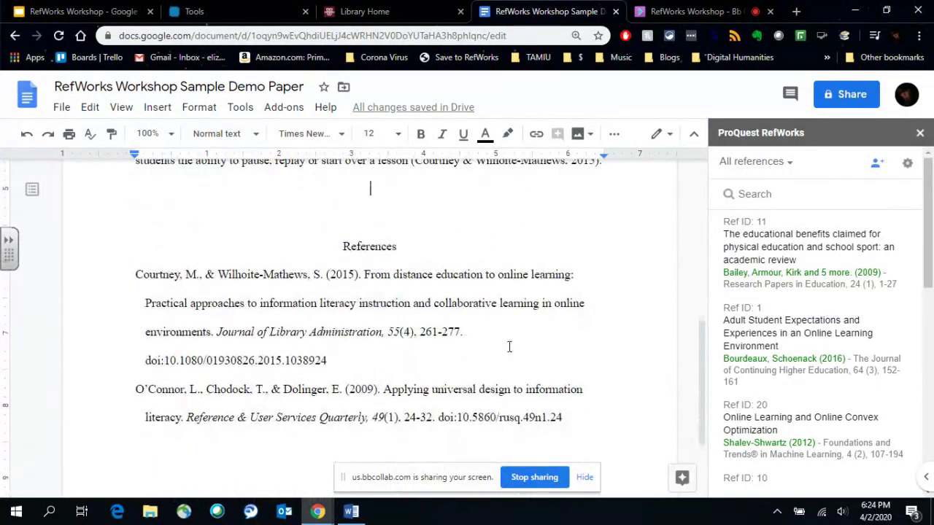
scroll(509, 346, up, 1)
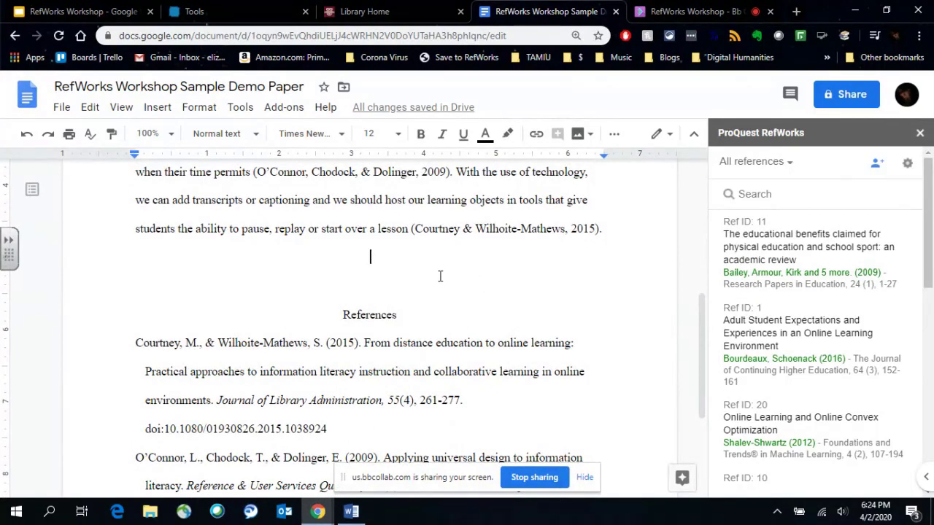
scroll(440, 276, up, 5)
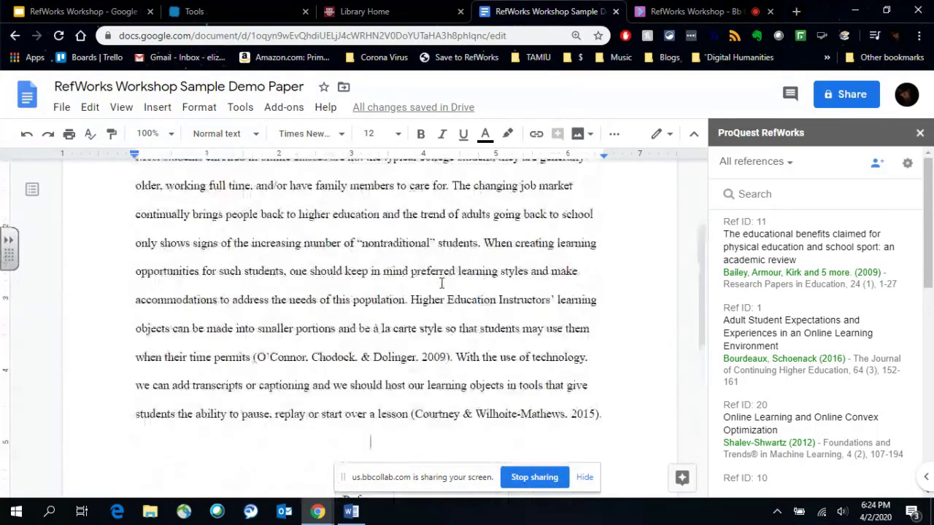
Switch to the RefWorks tab and show All References, listing the 10 saved references
click(230, 20)
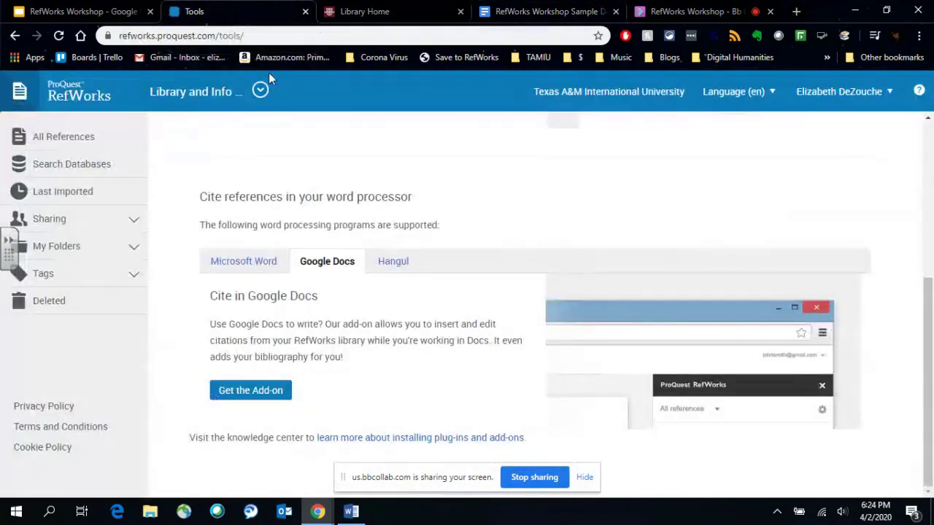
scroll(188, 219, up, 4)
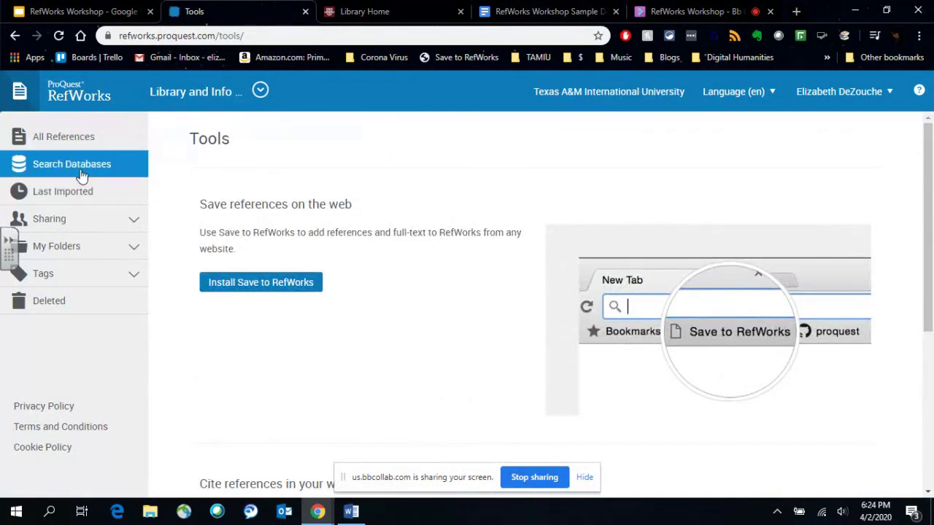
click(74, 140)
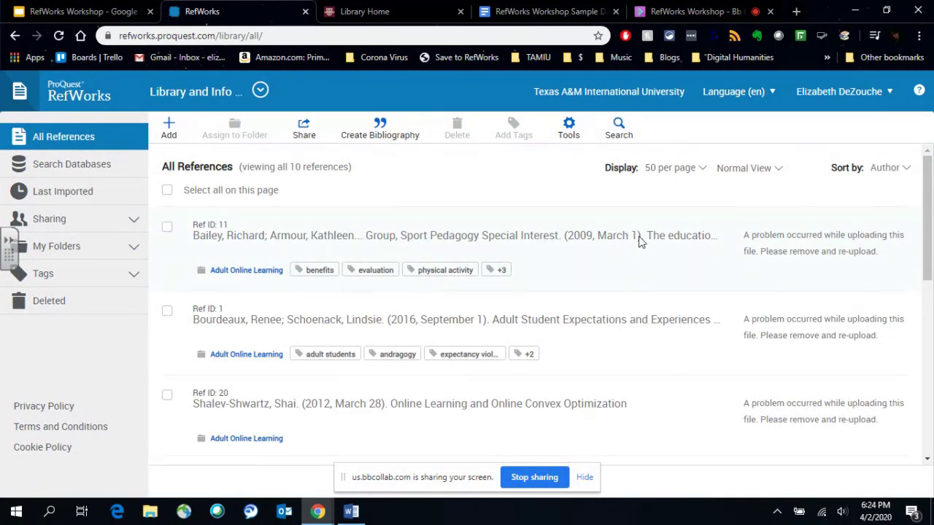
Display the library in APA 6th Citation View and open the details of author-less Ref ID 10
click(769, 172)
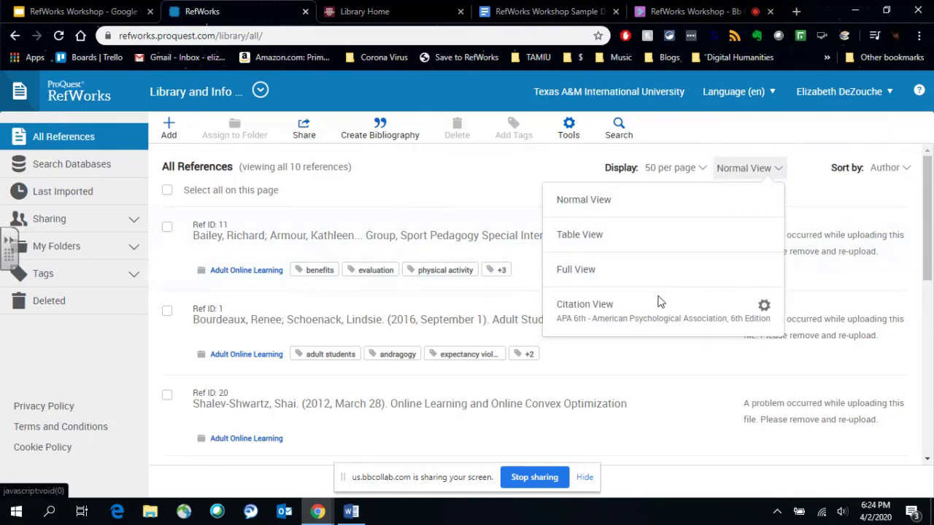
click(613, 315)
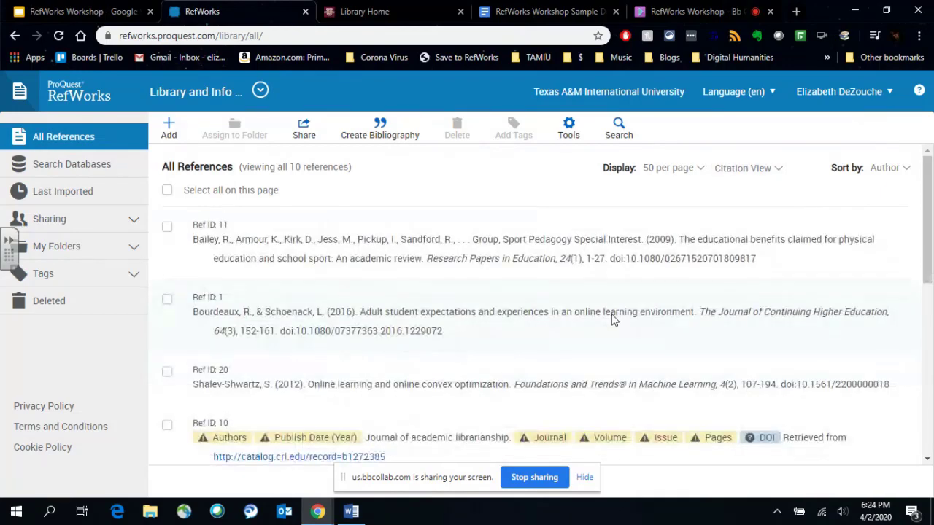
scroll(406, 412, down, 1)
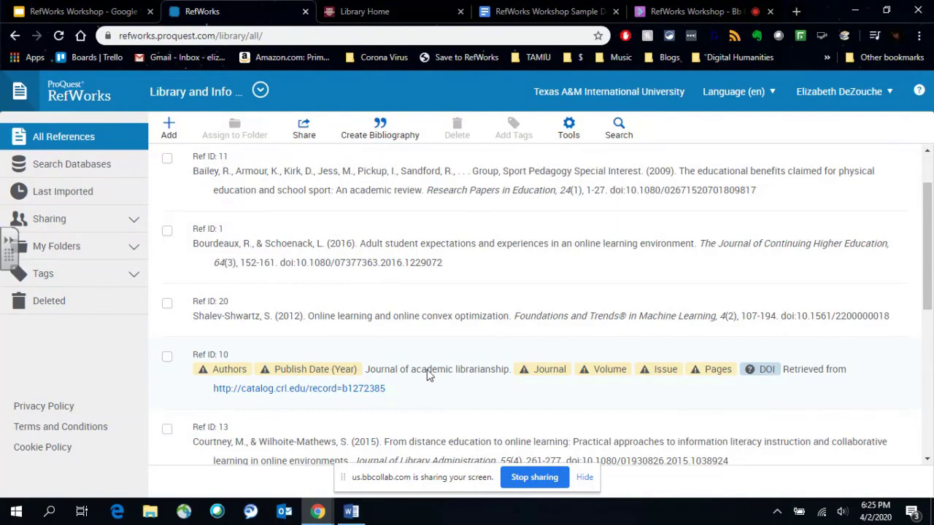
click(429, 374)
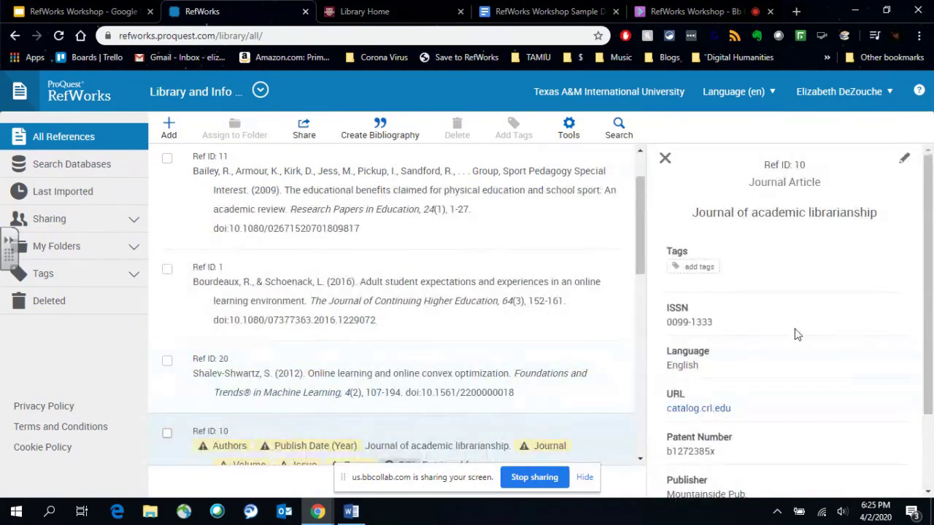
scroll(590, 380, down, 2)
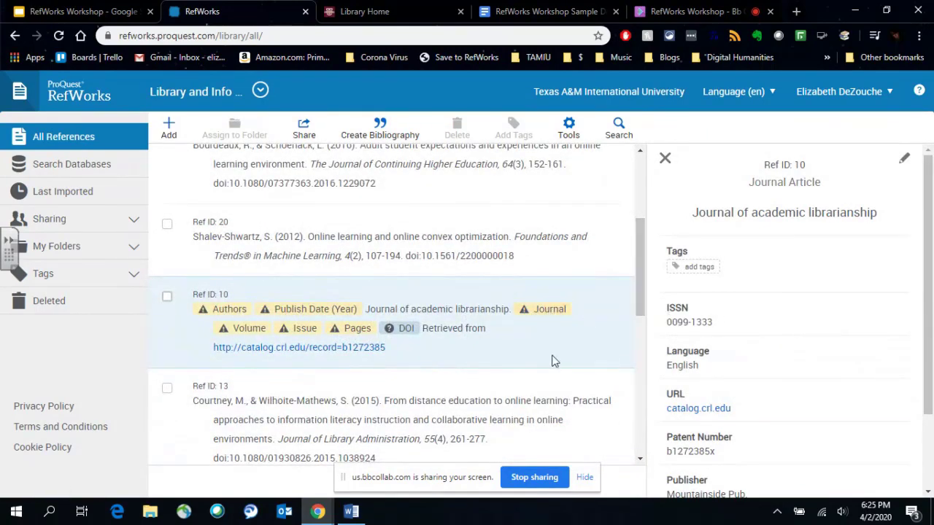
scroll(559, 356, up, 3)
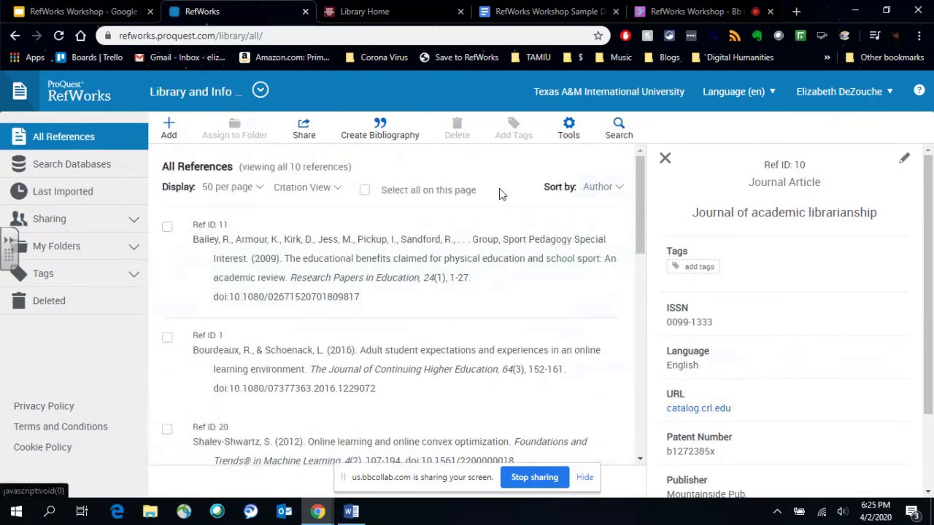
Close the Ref ID 10 details and toggle Display to Normal View and back to Citation View
click(665, 161)
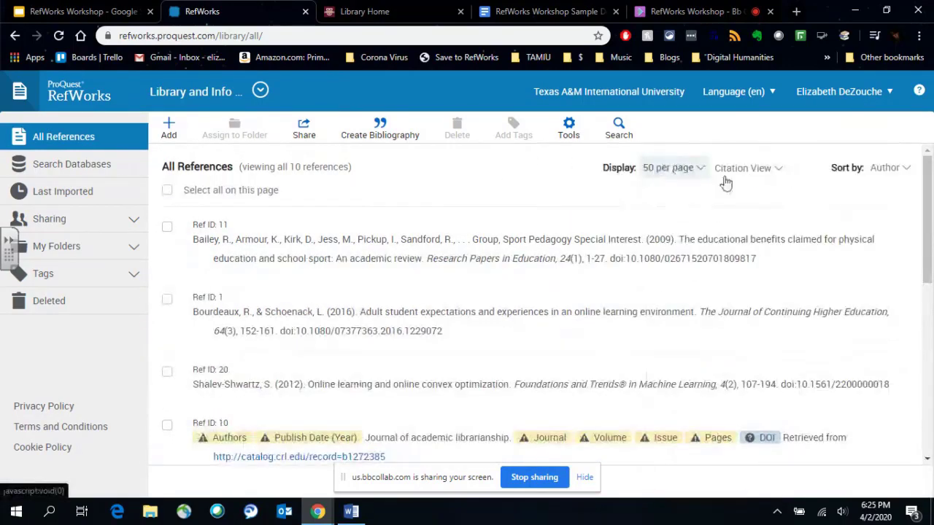
click(773, 174)
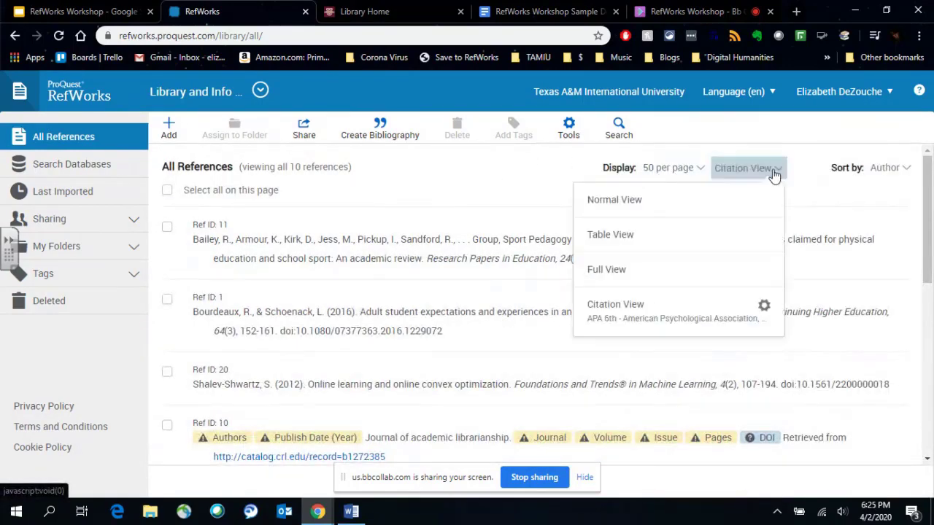
click(629, 202)
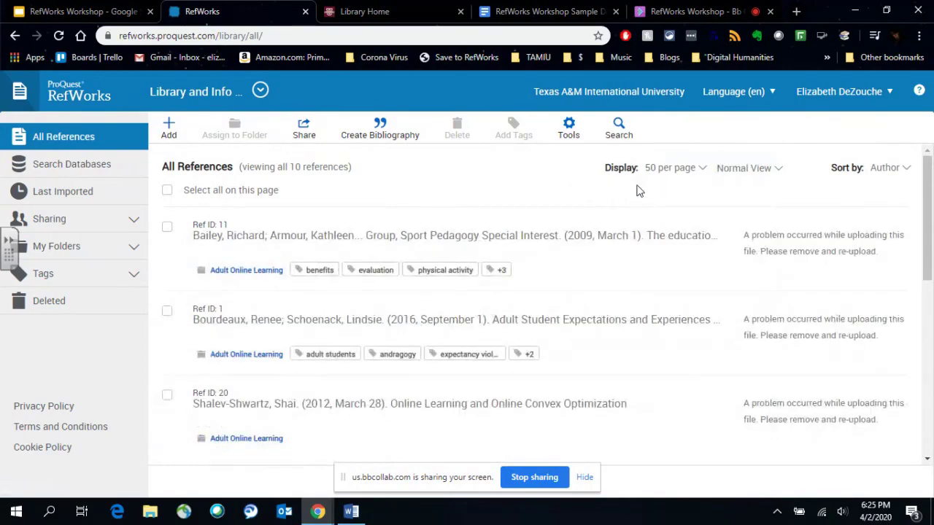
click(752, 174)
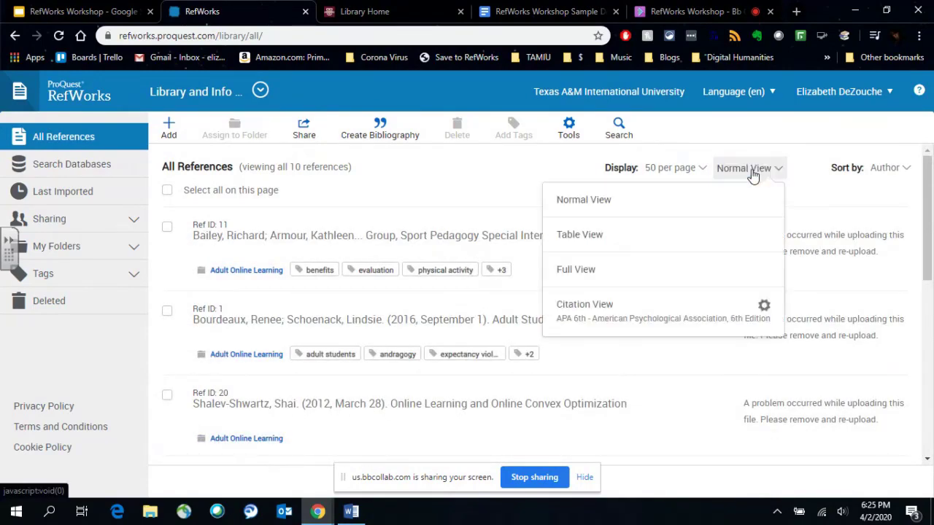
click(610, 315)
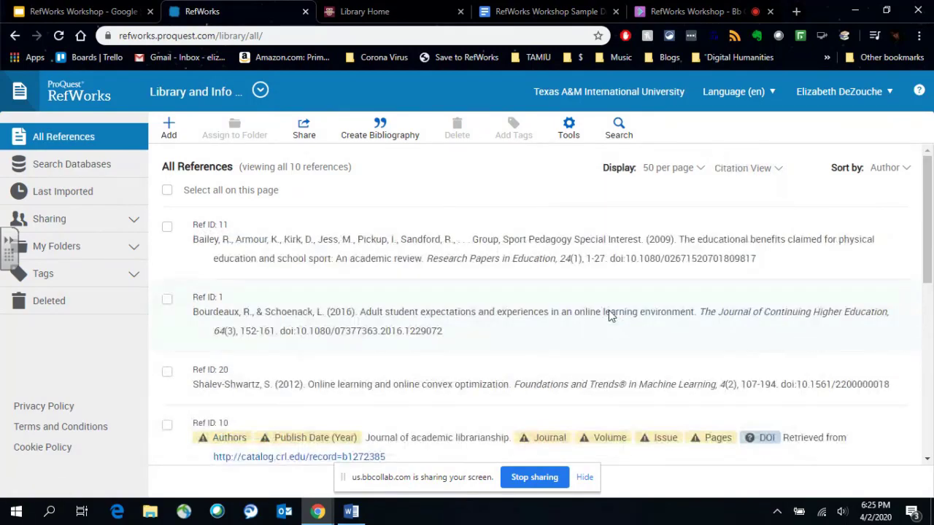
Scroll through the citation list reviewing entries with missing fields, then open the account menu
scroll(610, 315, down, 2)
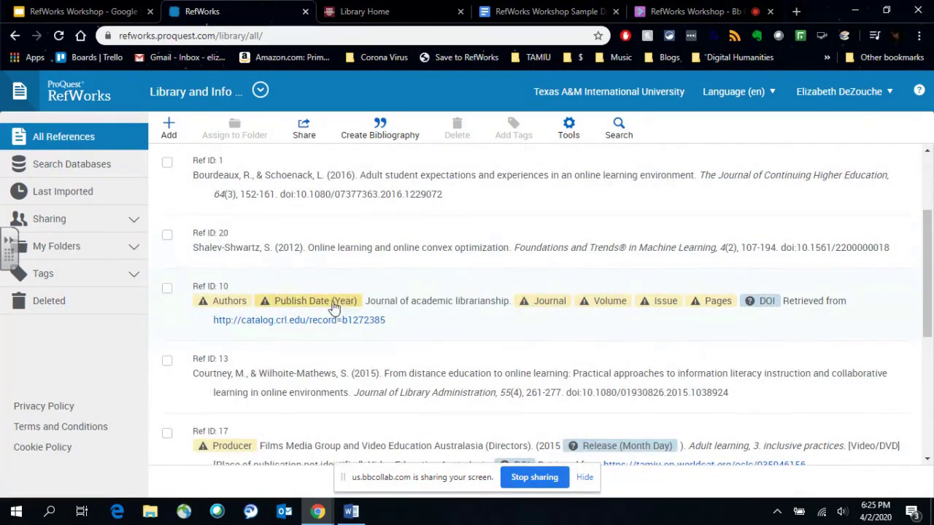
scroll(444, 290, down, 1)
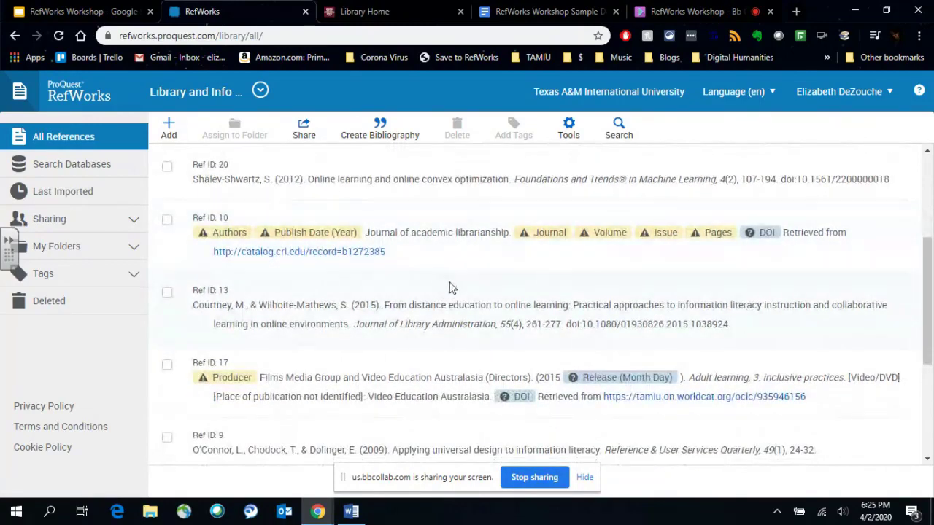
scroll(451, 288, down, 1)
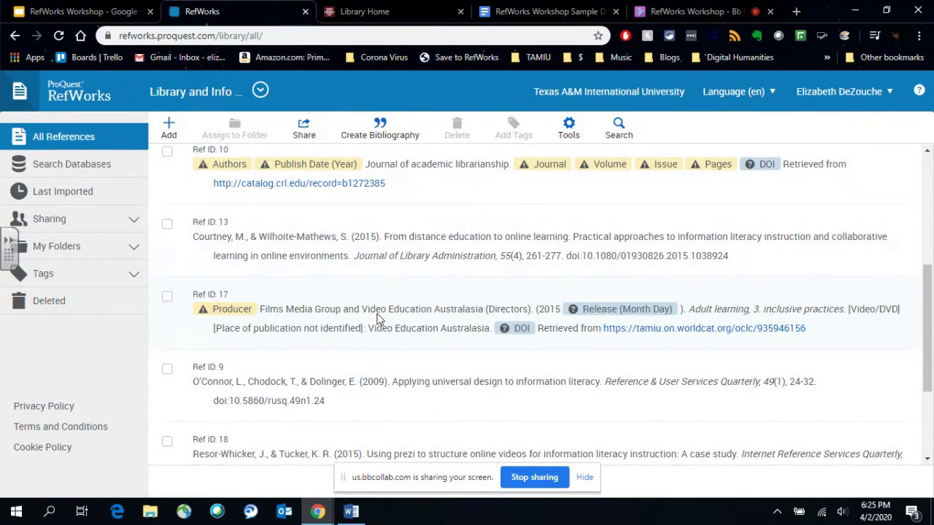
scroll(374, 323, down, 1)
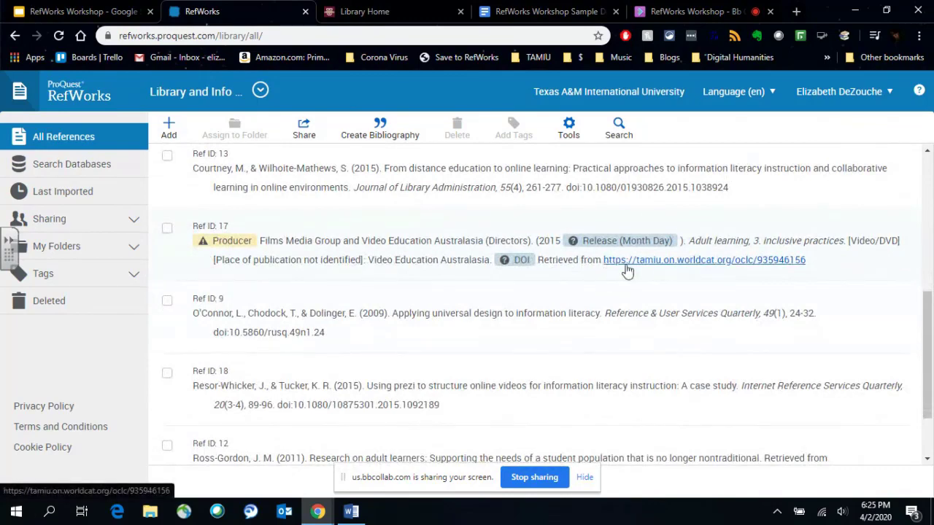
scroll(406, 267, down, 1)
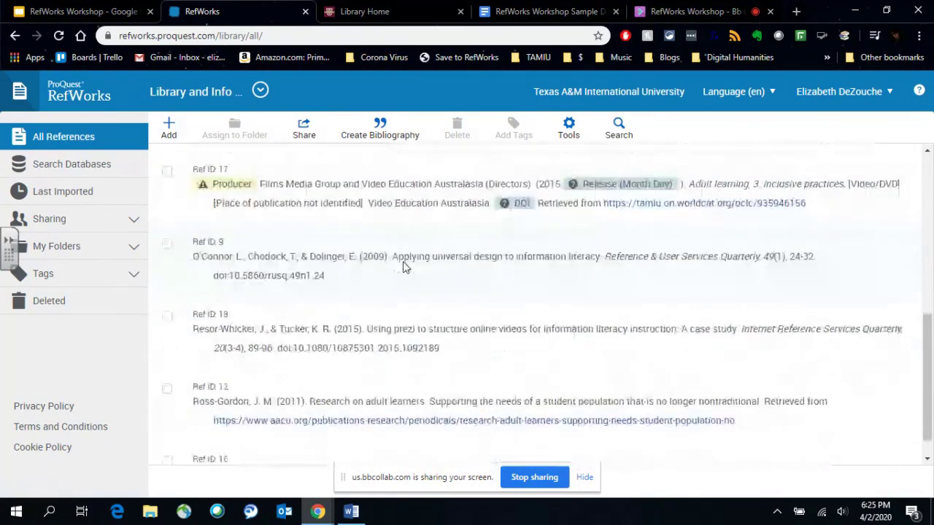
scroll(395, 295, up, 5)
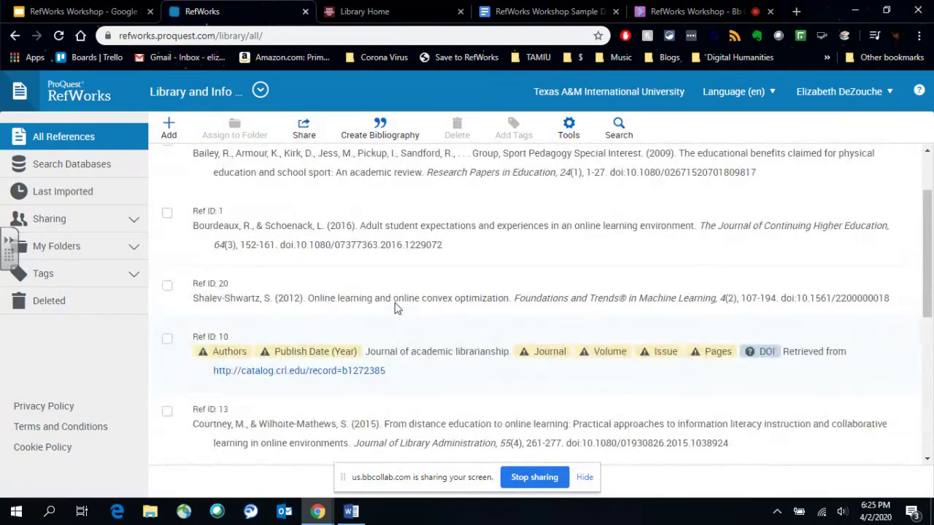
scroll(393, 319, up, 1)
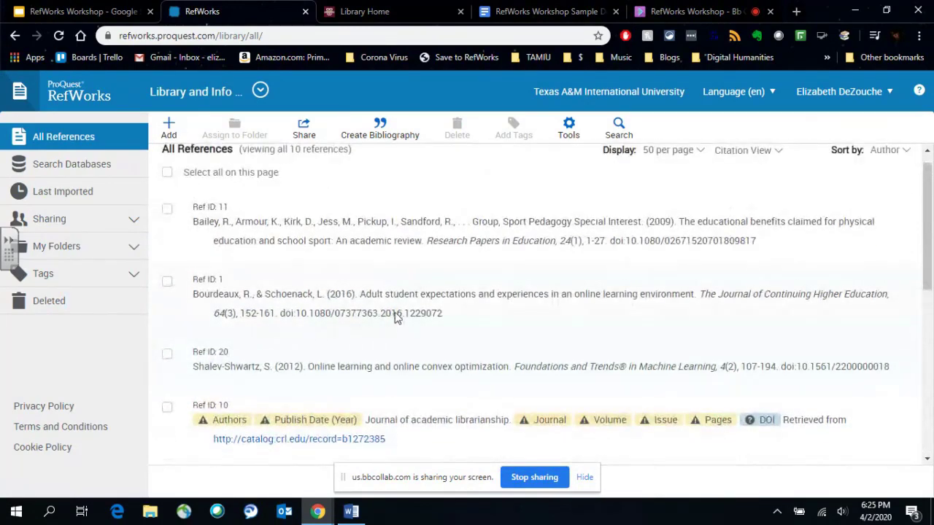
scroll(396, 321, down, 2)
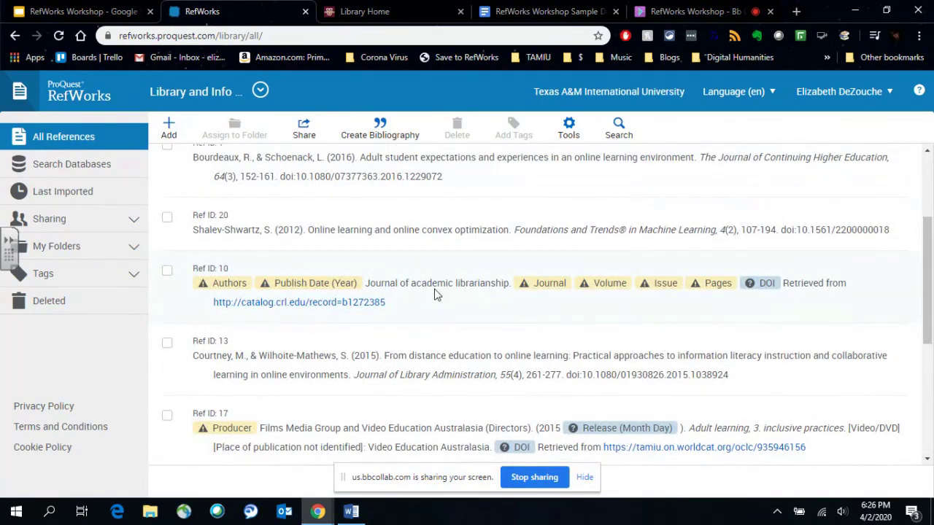
scroll(437, 285, up, 2)
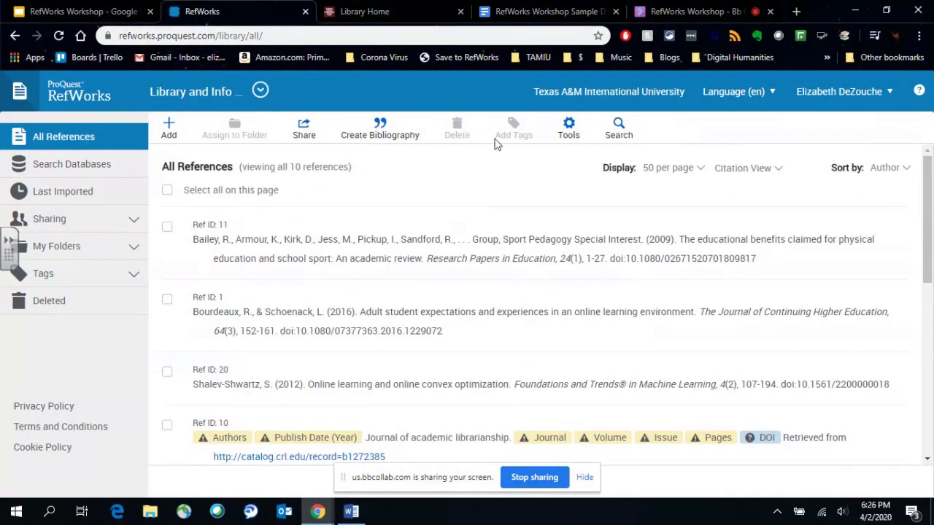
click(880, 98)
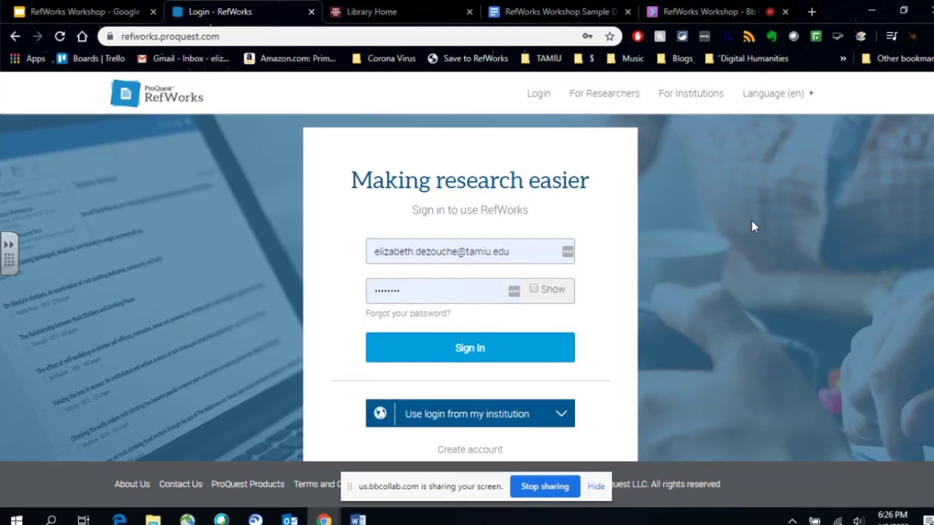
On Create account, paste the institutional e-mail and check it, getting an already-exists notice
scroll(729, 350, down, 1)
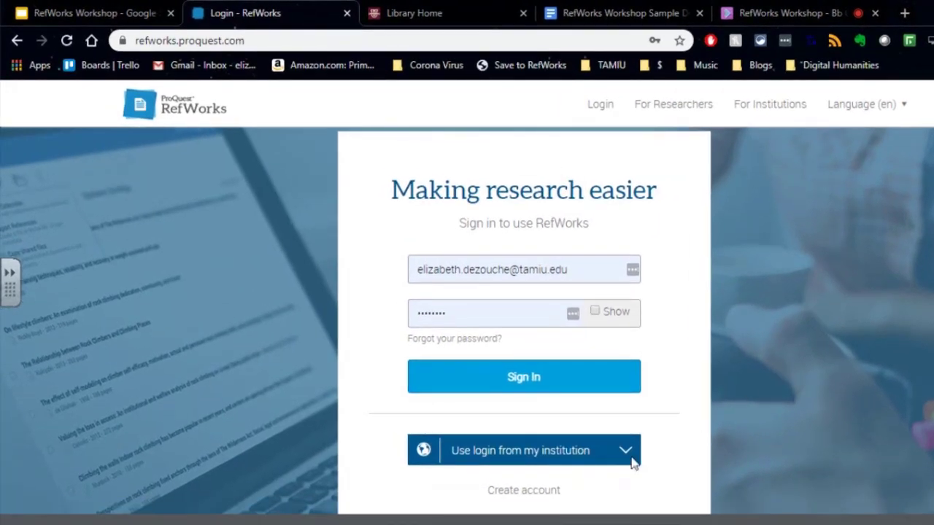
click(536, 496)
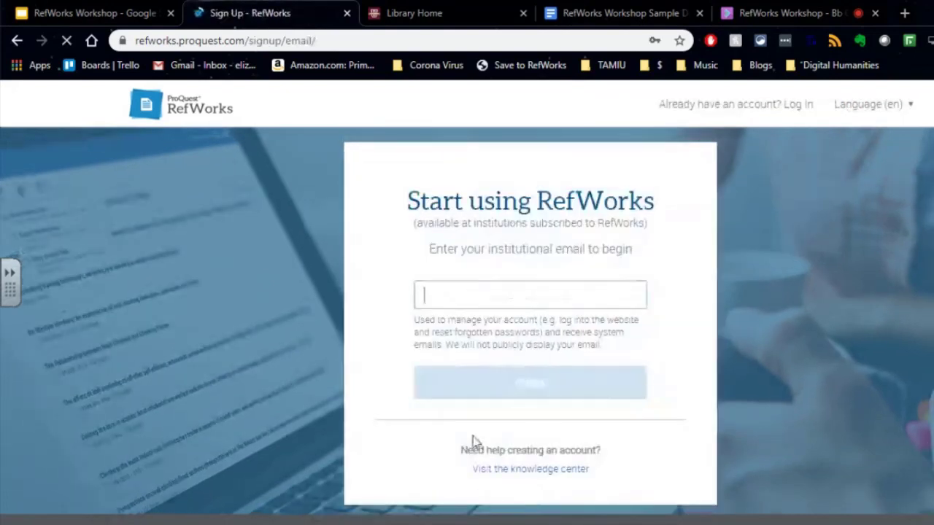
click(469, 295)
key(ctrl+v)
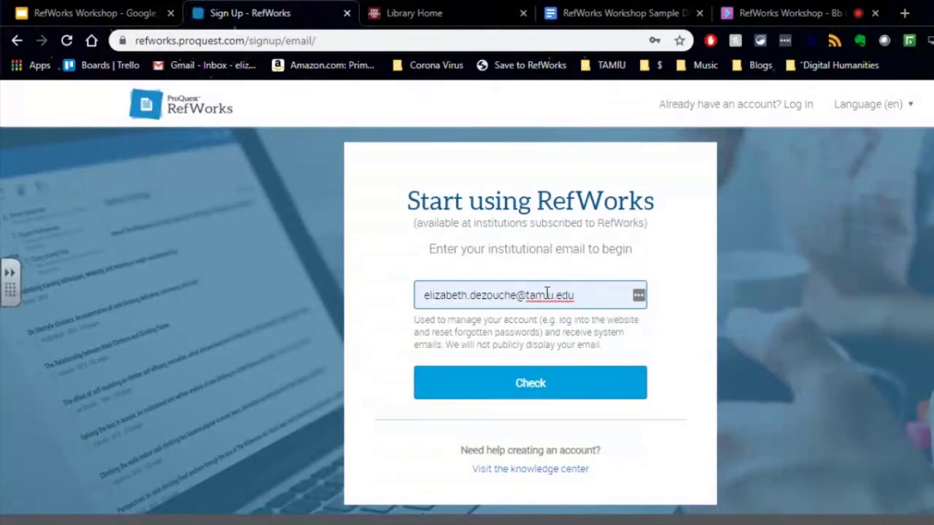
click(544, 394)
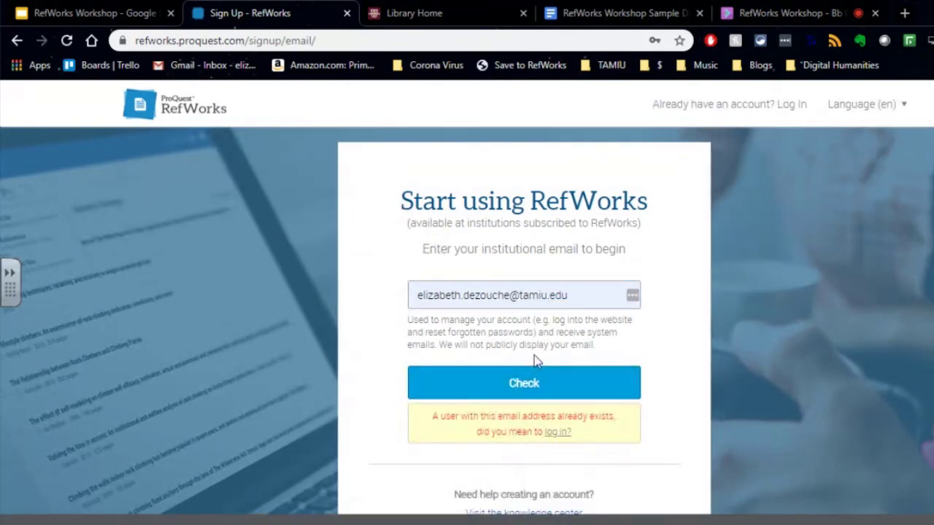